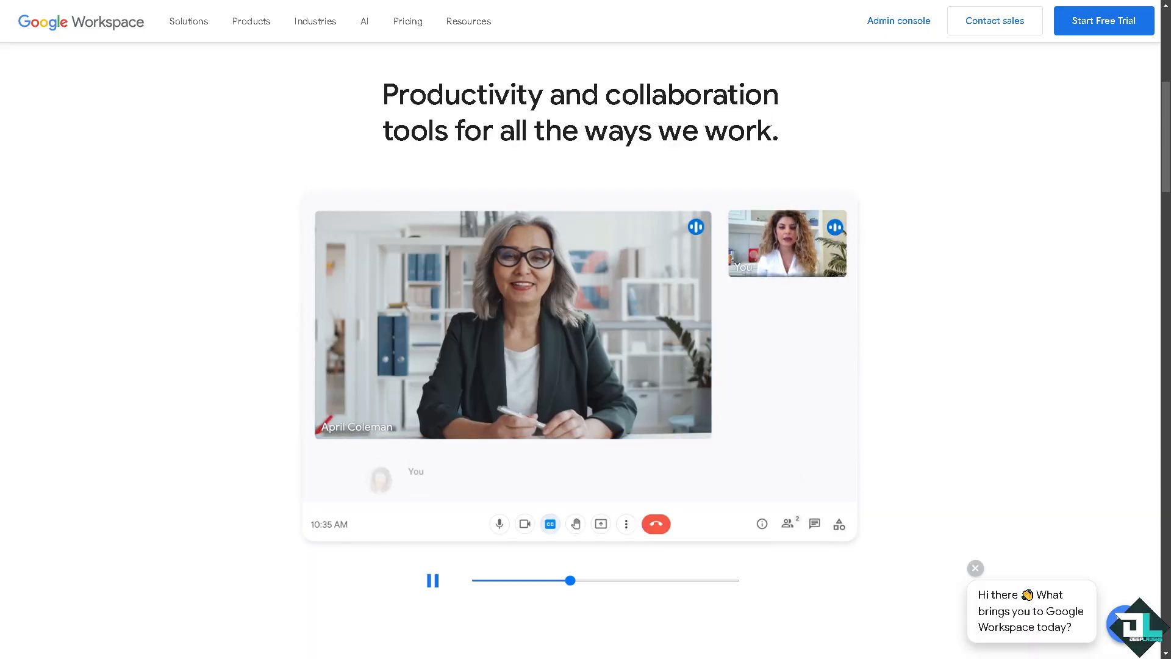
# Leave the Workspace homepage through Start Free Trial and continue on to the Gmail mailbox
pyautogui.scroll(7, 585, 329)
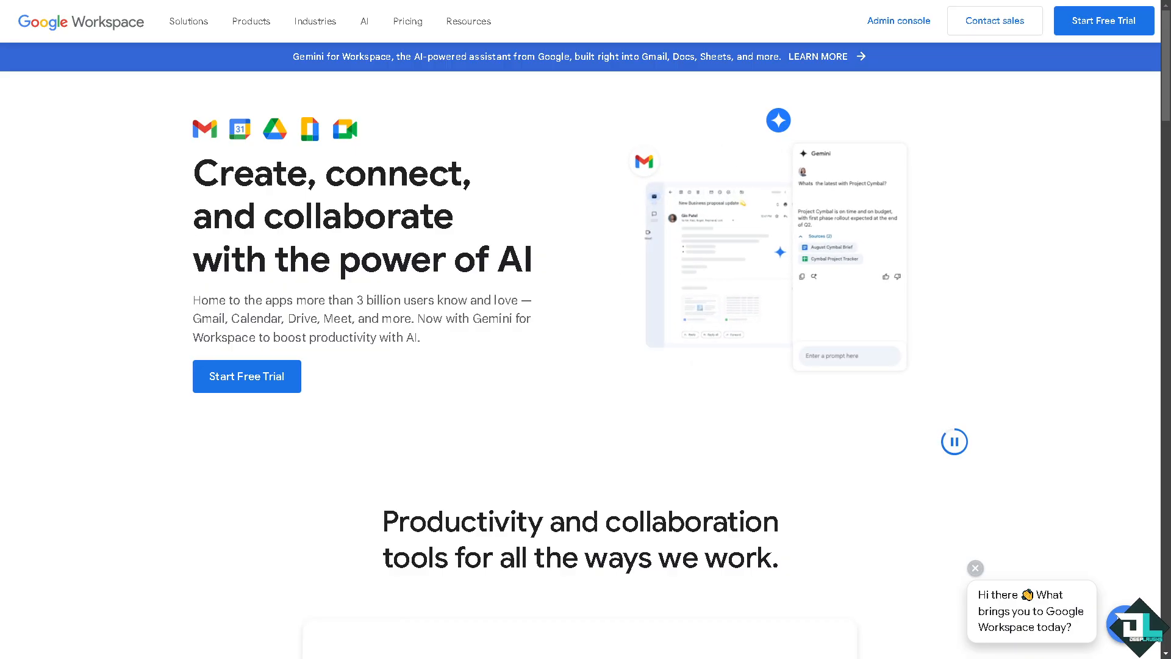
pyautogui.click(264, 382)
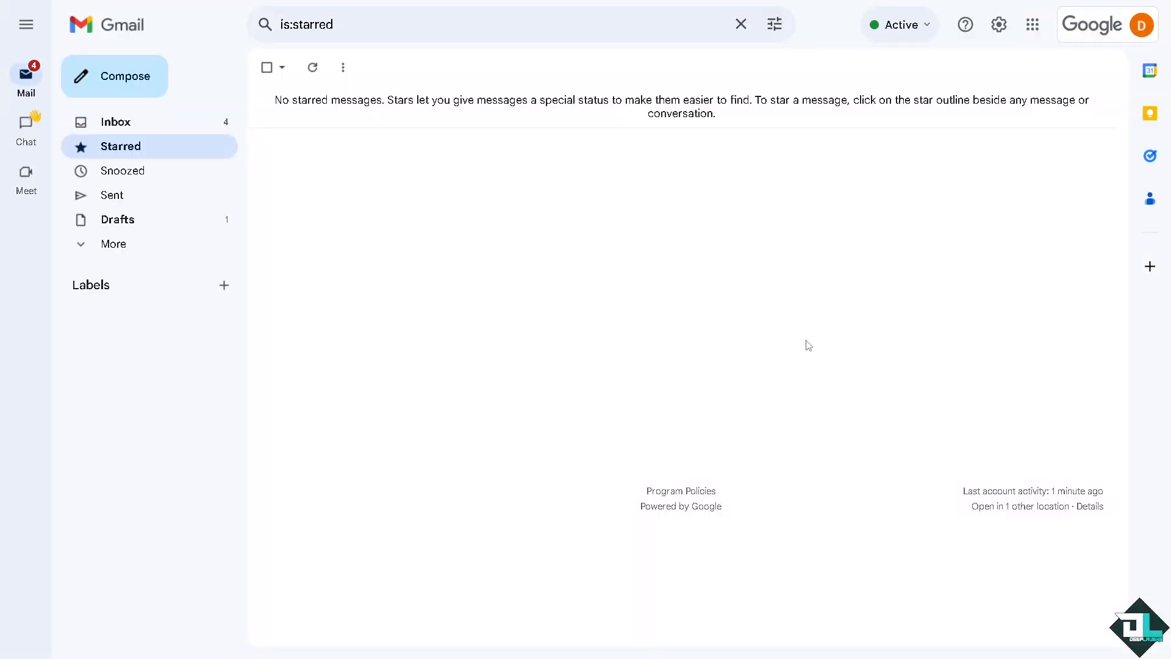
# Open Admin from Gmail's Google apps launcher to reach the DeepLaughs Admin console home
pyautogui.click(1037, 32)
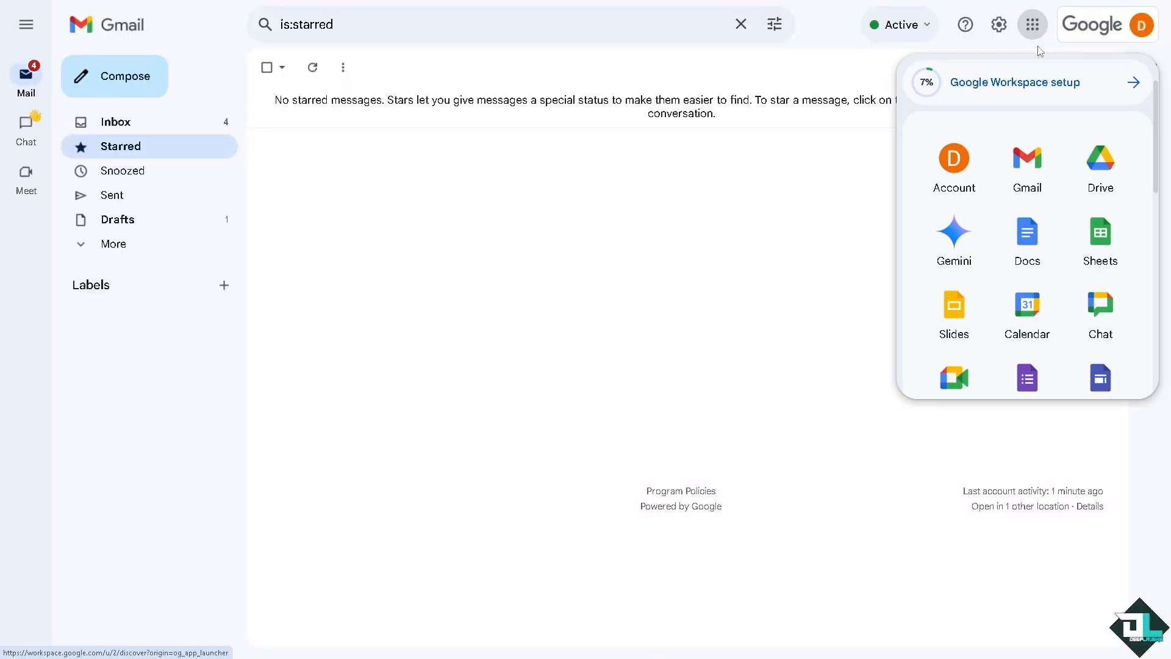
pyautogui.scroll(-6, 995, 241)
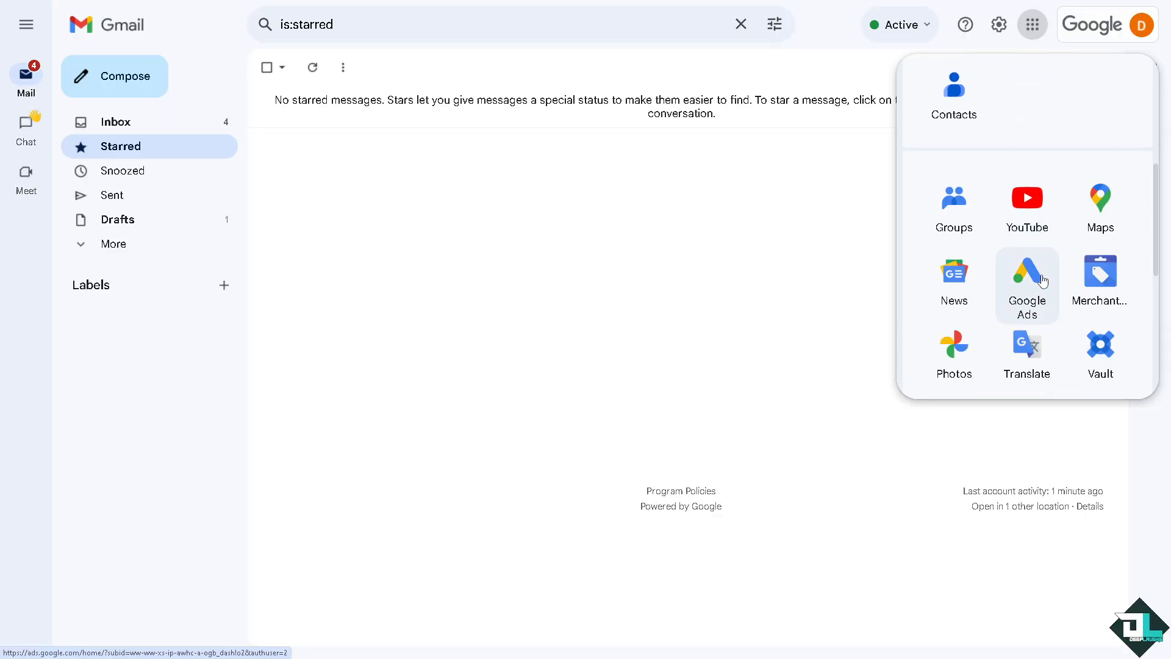
pyautogui.scroll(-6, 1037, 299)
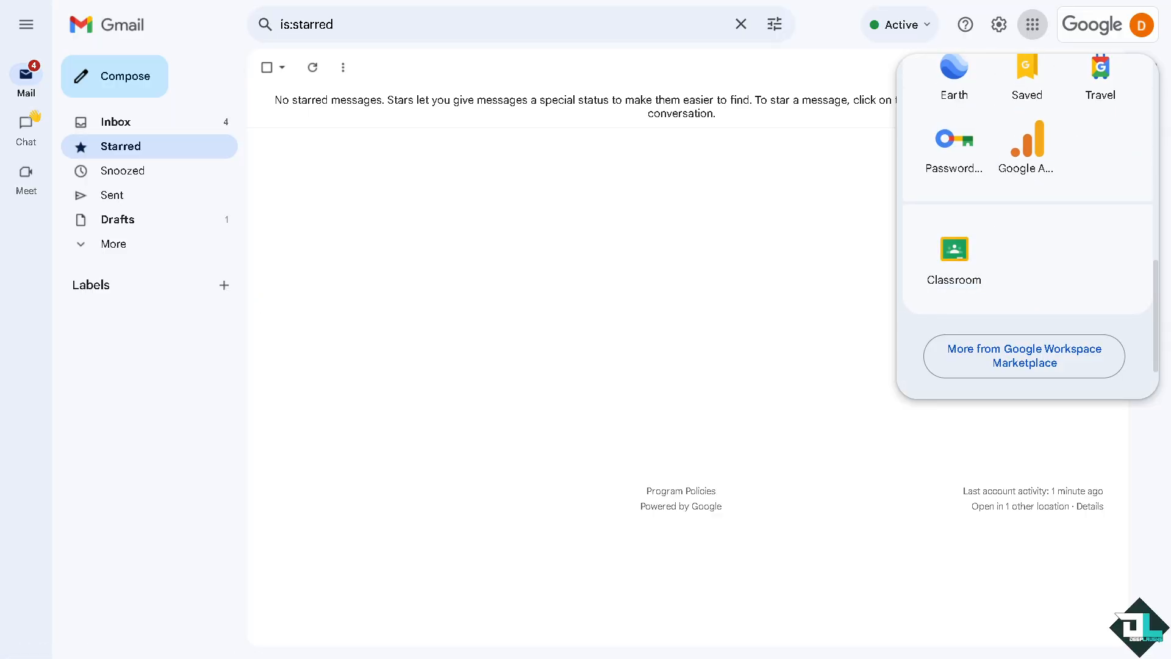
pyautogui.press('Escape')
pyautogui.click(1032, 24)
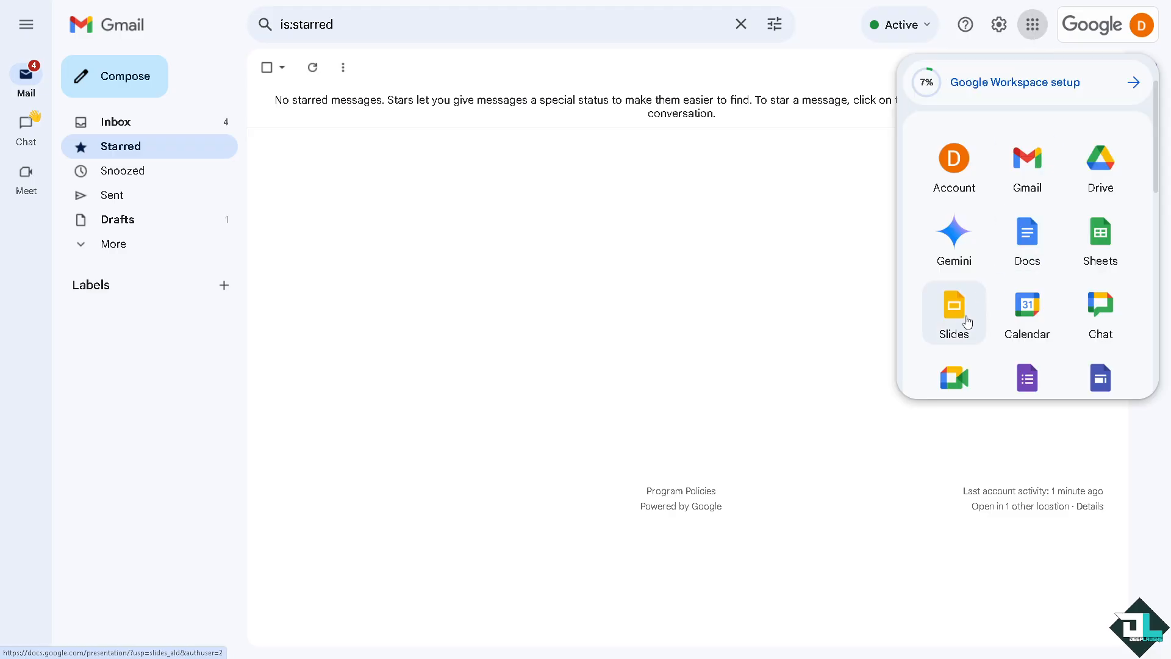
pyautogui.scroll(-3, 956, 293)
pyautogui.scroll(-5, 953, 304)
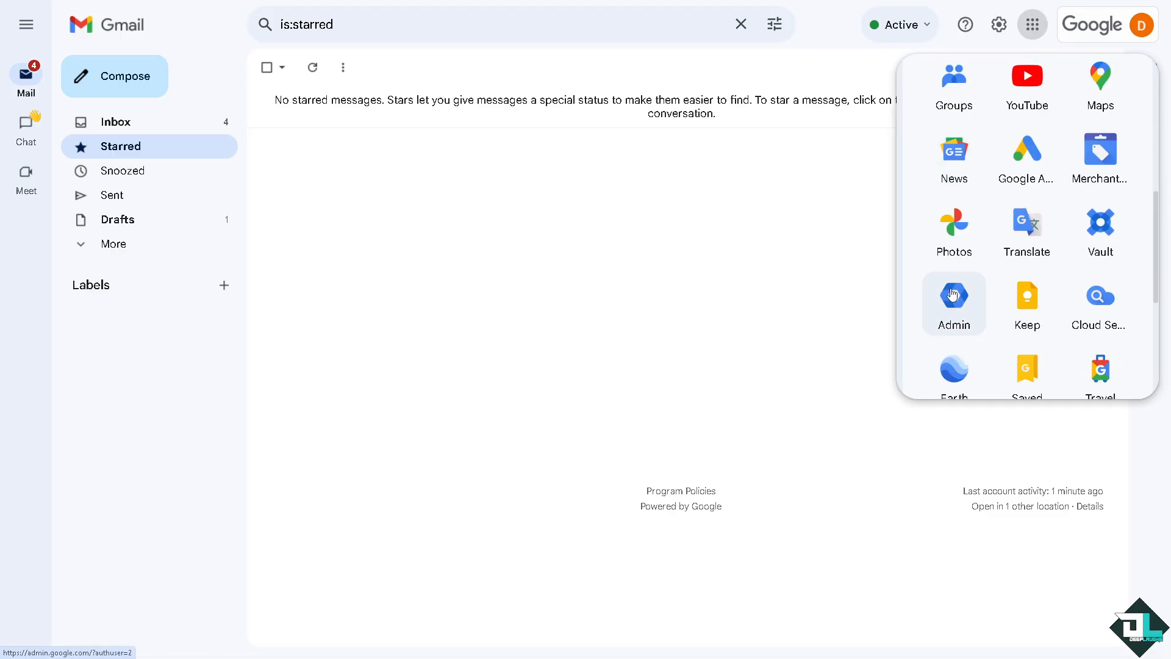
pyautogui.click(955, 296)
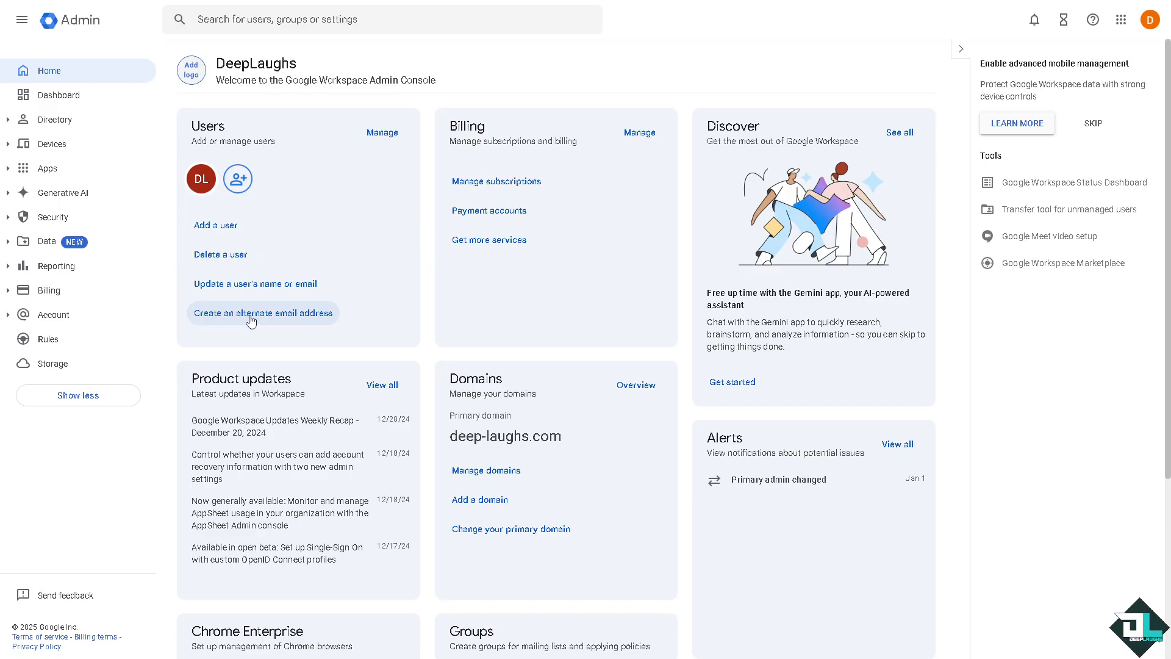
# Start an alternate email for the Deep Laughs user, proceed, and open its Alternate email addresses editor
pyautogui.click(279, 315)
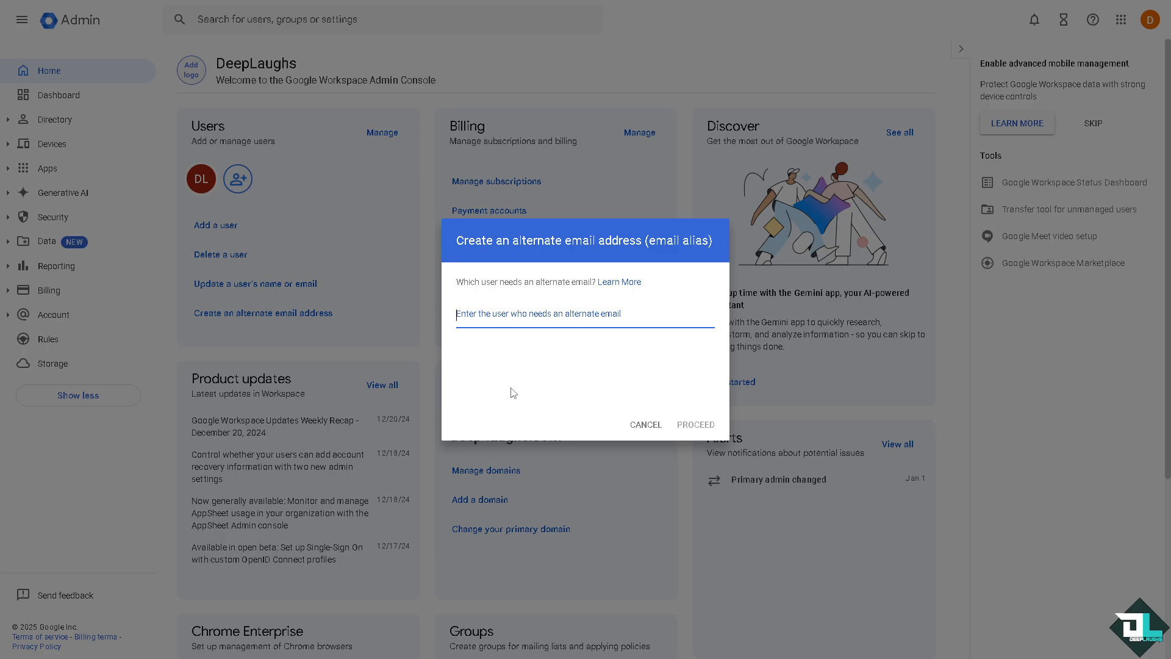
pyautogui.write('Deep ')
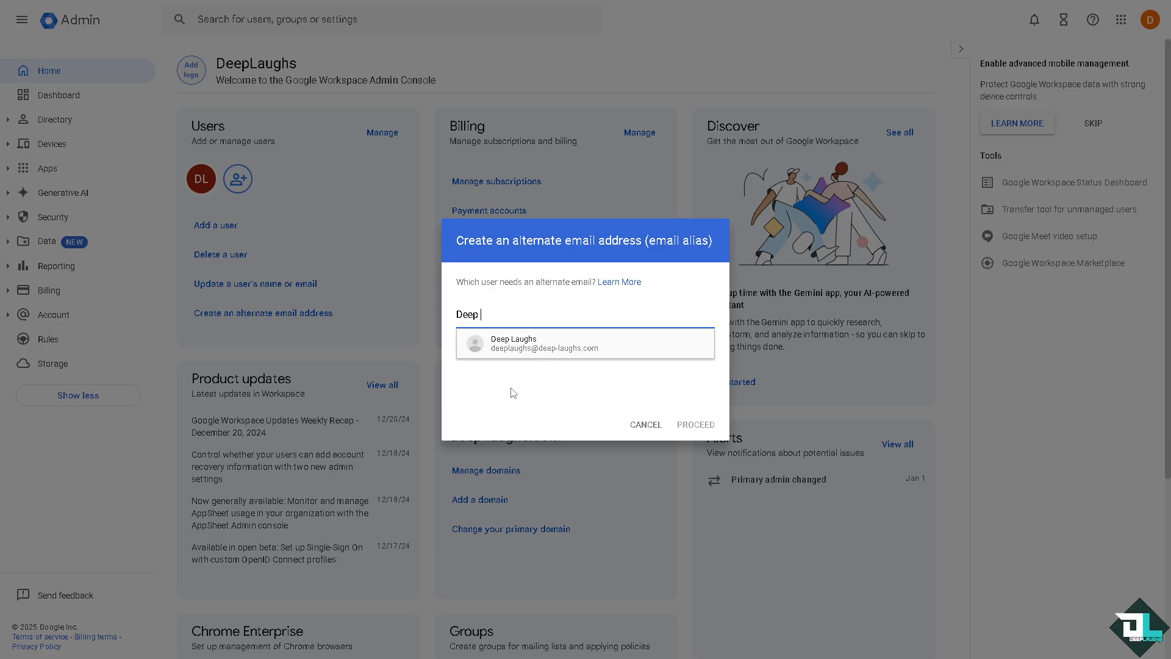
pyautogui.write('Laughs')
pyautogui.click(544, 345)
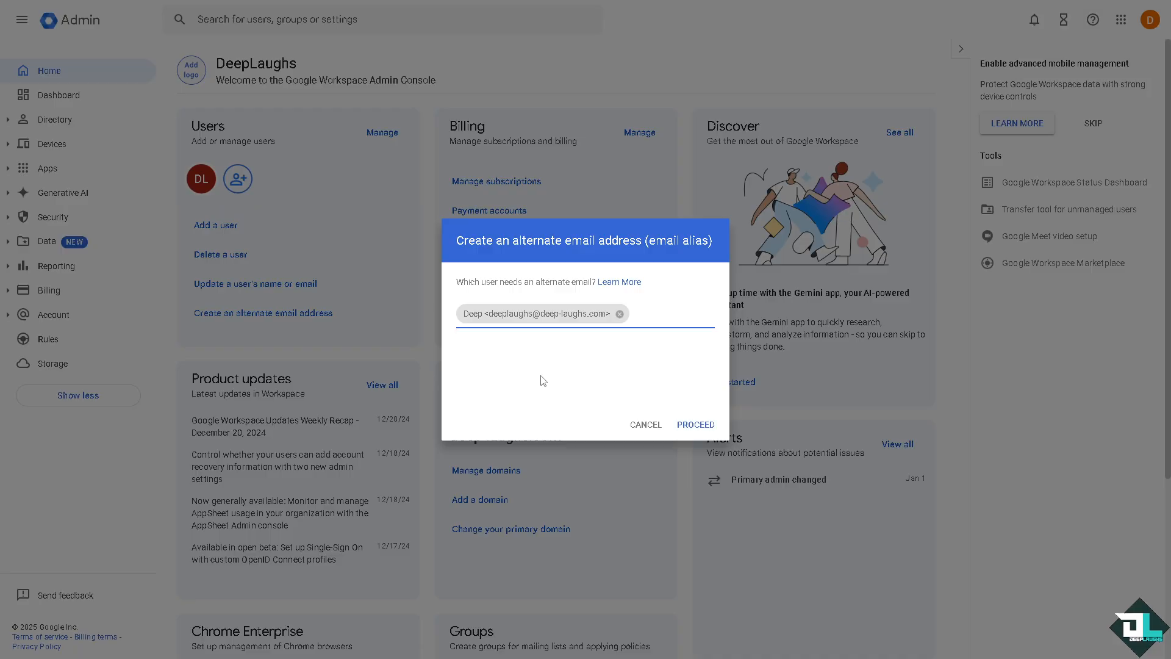
pyautogui.click(695, 425)
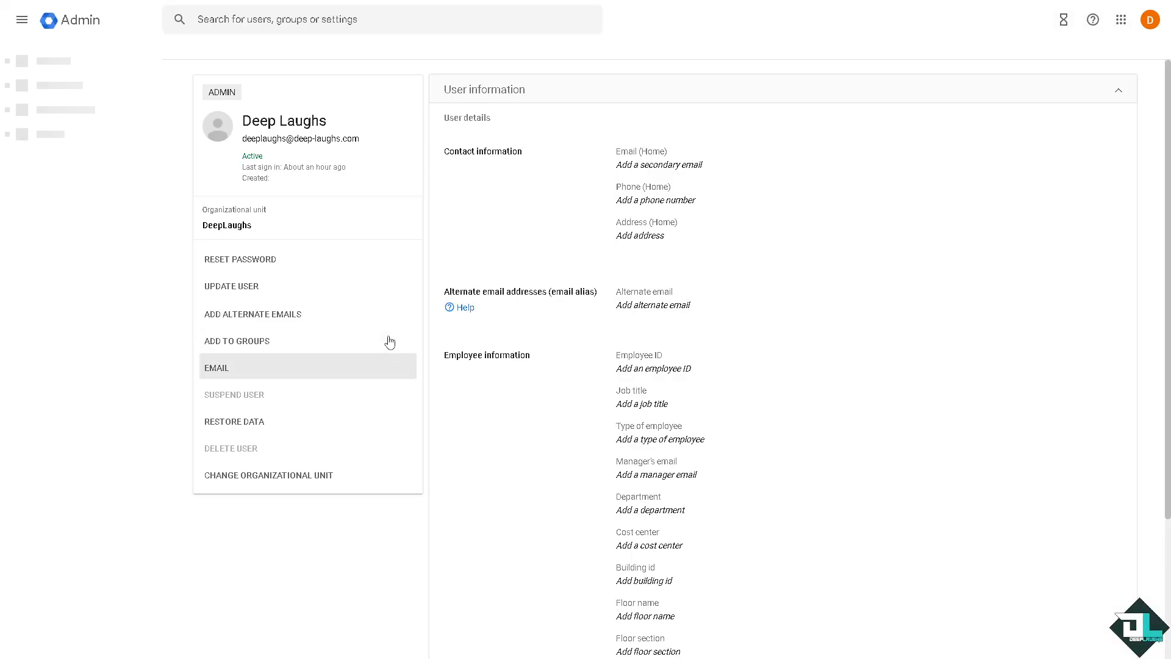
pyautogui.click(287, 319)
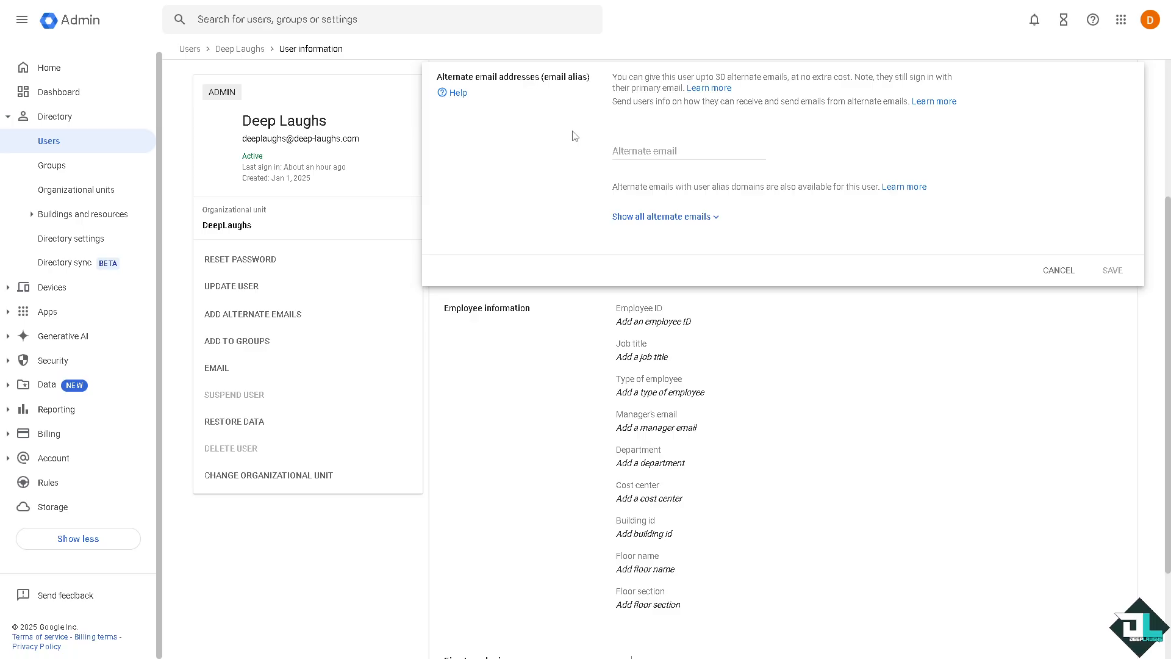
pyautogui.click(623, 154)
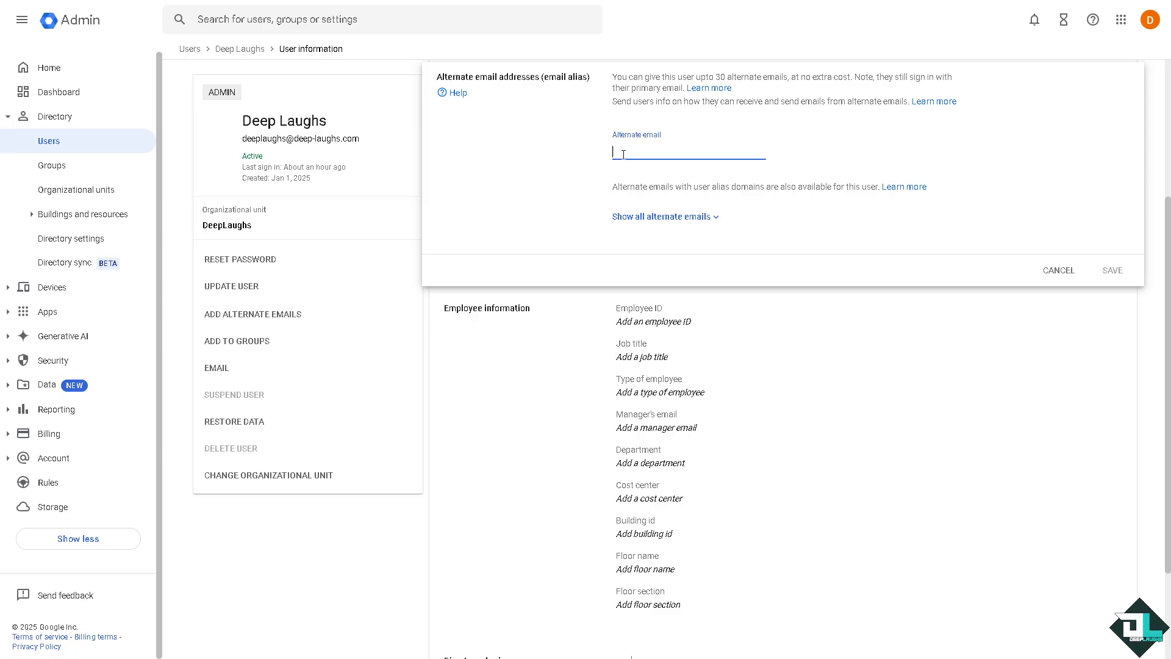
pyautogui.write('howt')
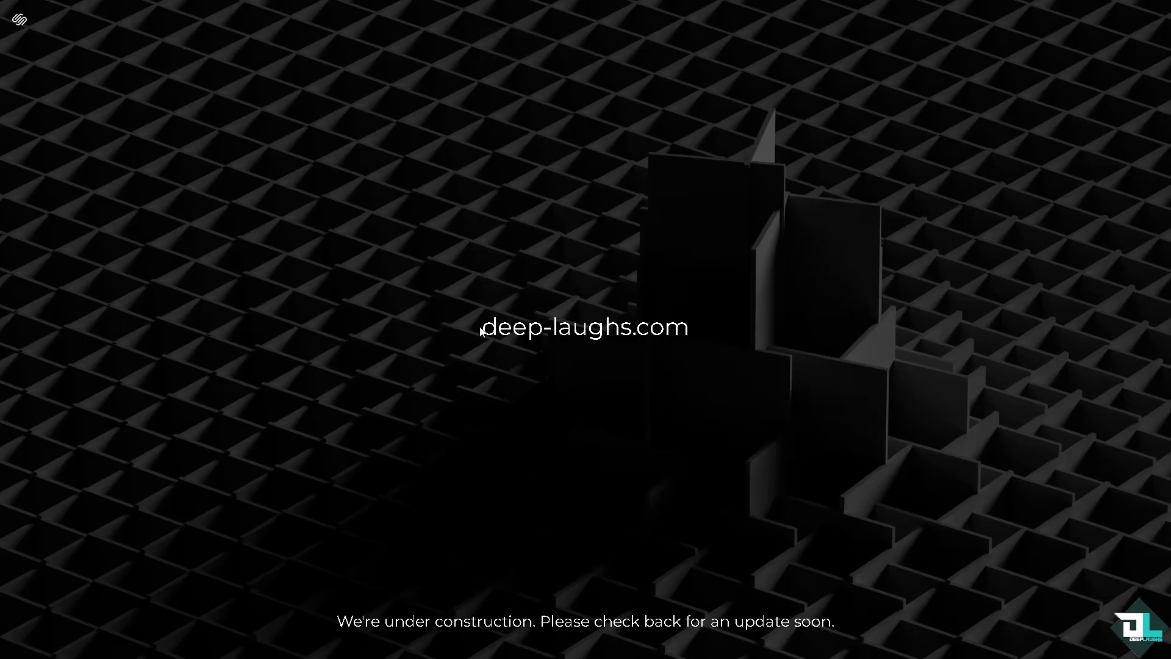
pyautogui.moveTo(480, 328); pyautogui.dragTo(677, 328)
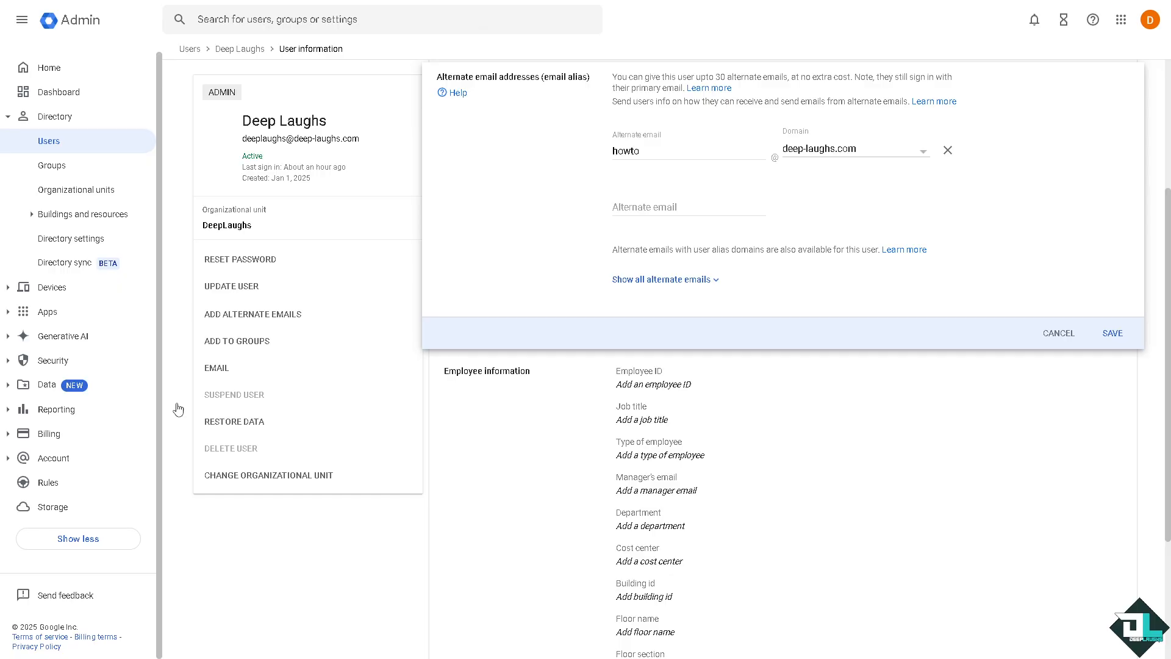
pyautogui.click(660, 153)
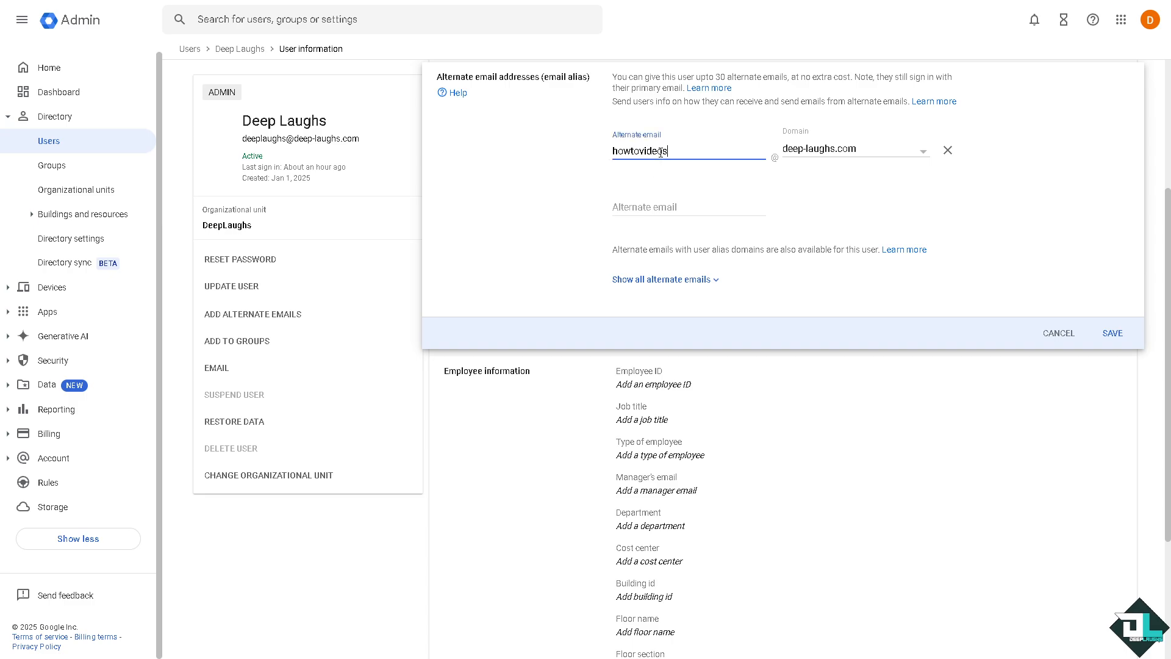
pyautogui.moveTo(674, 153); pyautogui.dragTo(590, 160)
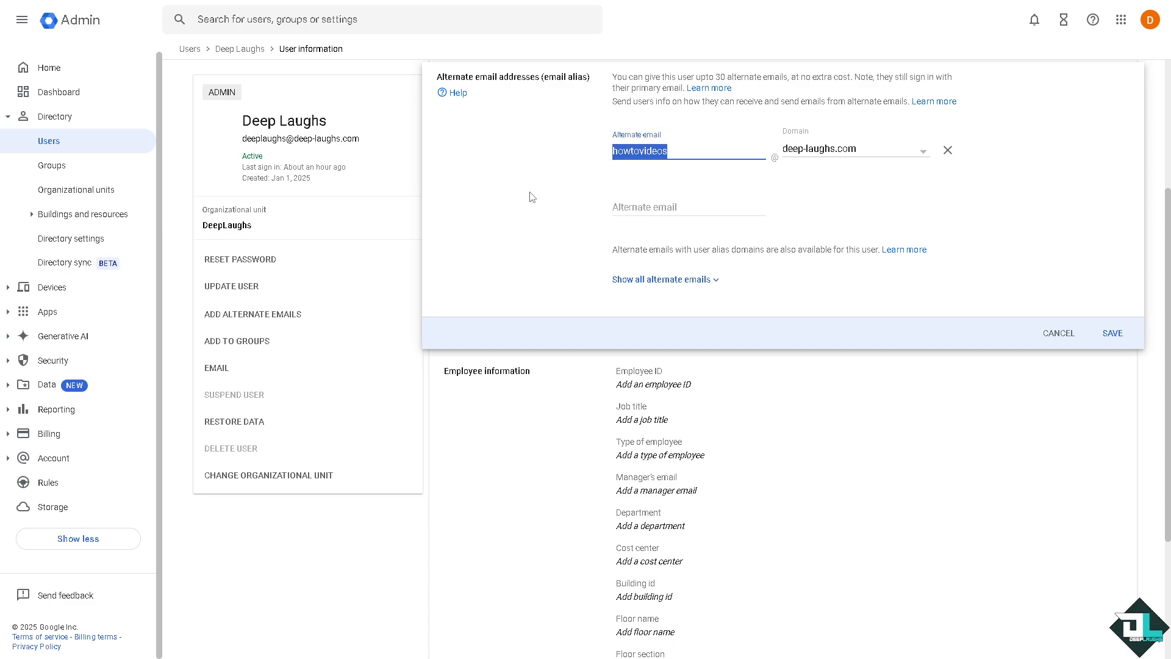
pyautogui.click(720, 193)
pyautogui.click(1111, 334)
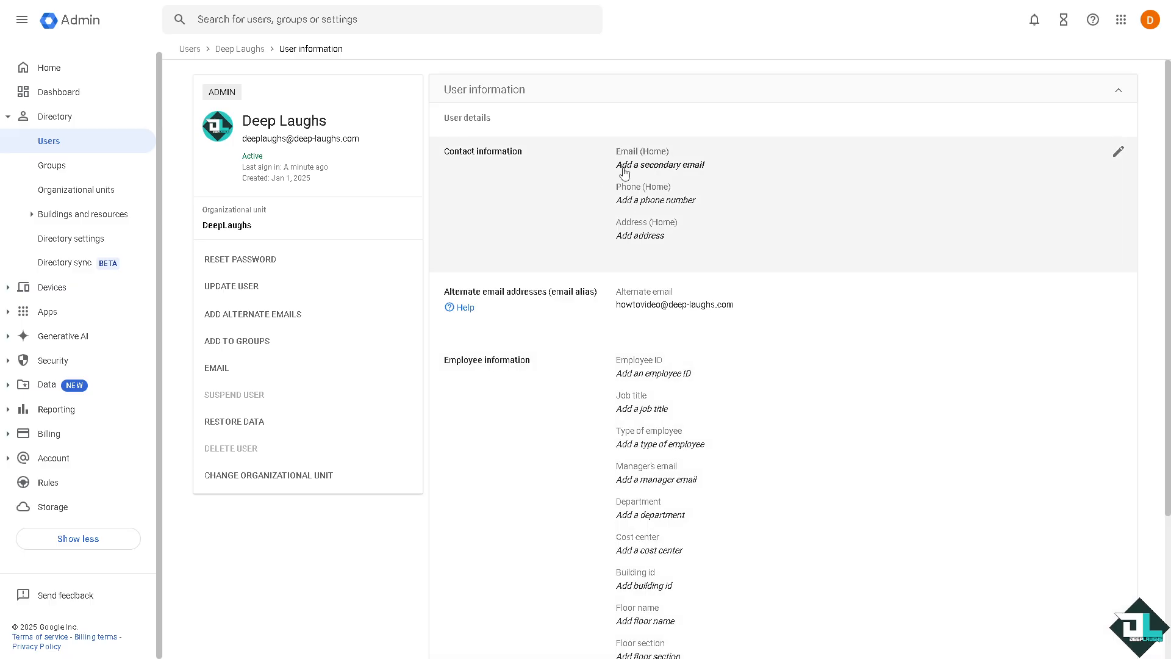
# Look over the saved alias on the user page, then switch to Gmail via the apps launcher
pyautogui.scroll(-3, 561, 341)
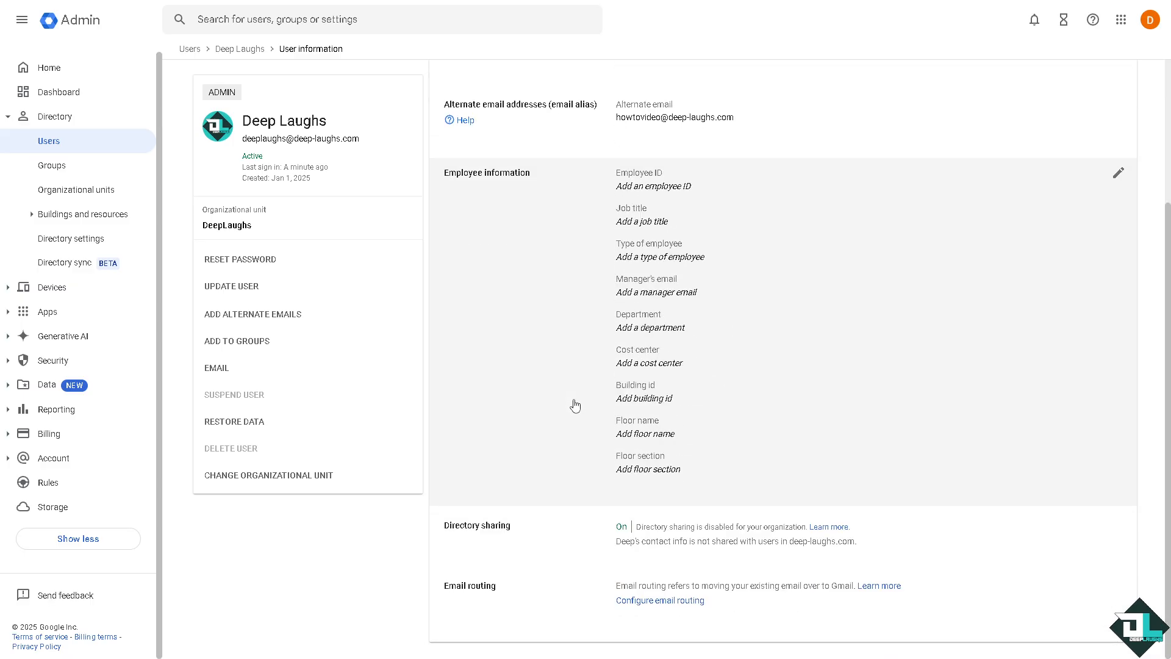
pyautogui.scroll(3, 567, 397)
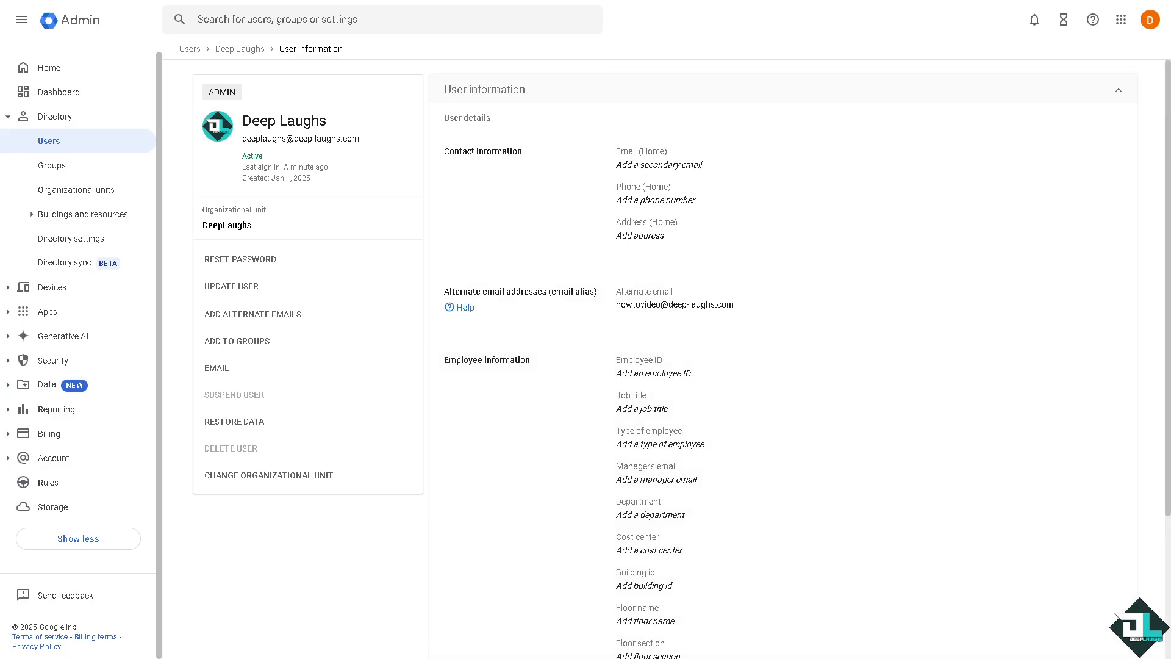
pyautogui.click(1121, 22)
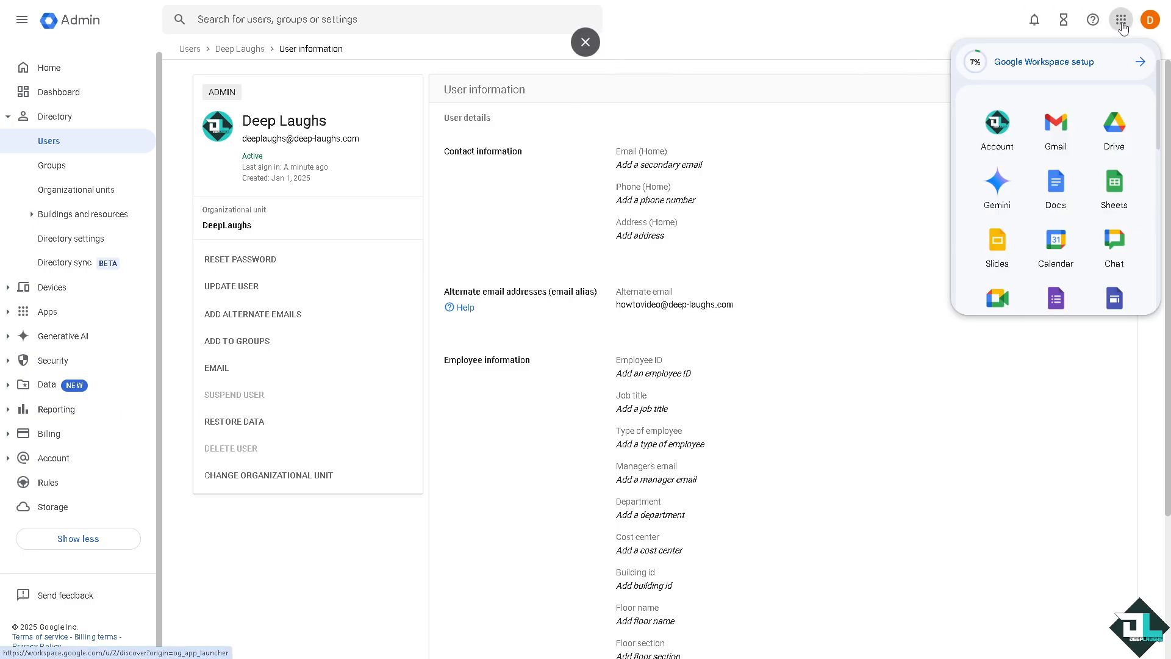
pyautogui.click(1061, 133)
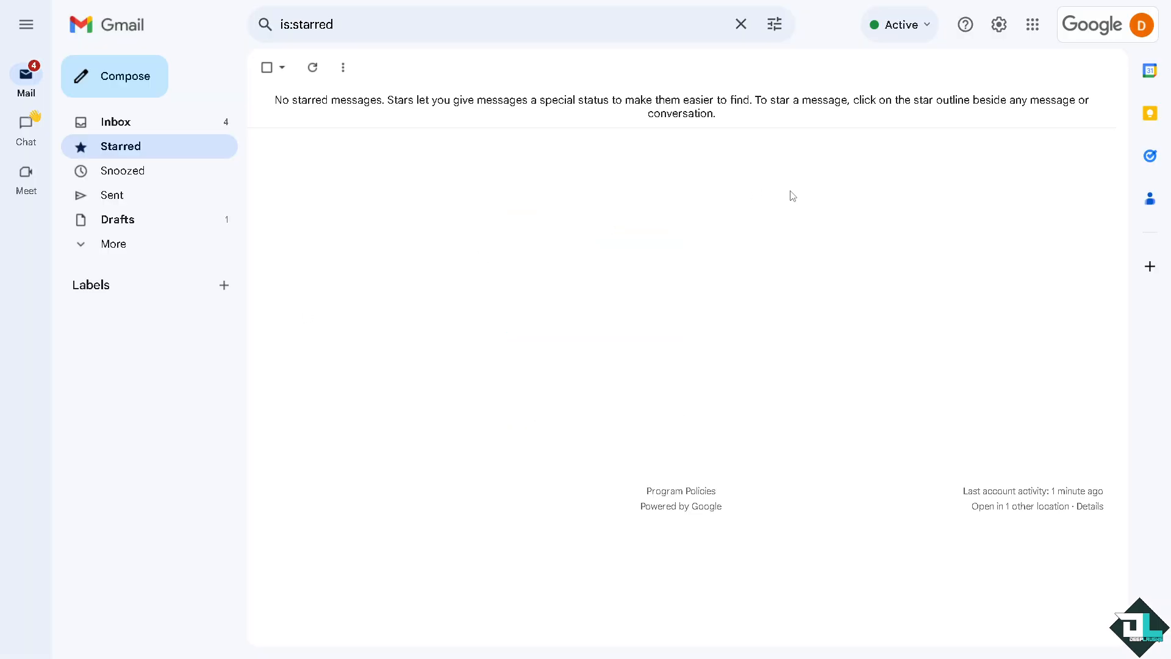
pyautogui.click(998, 29)
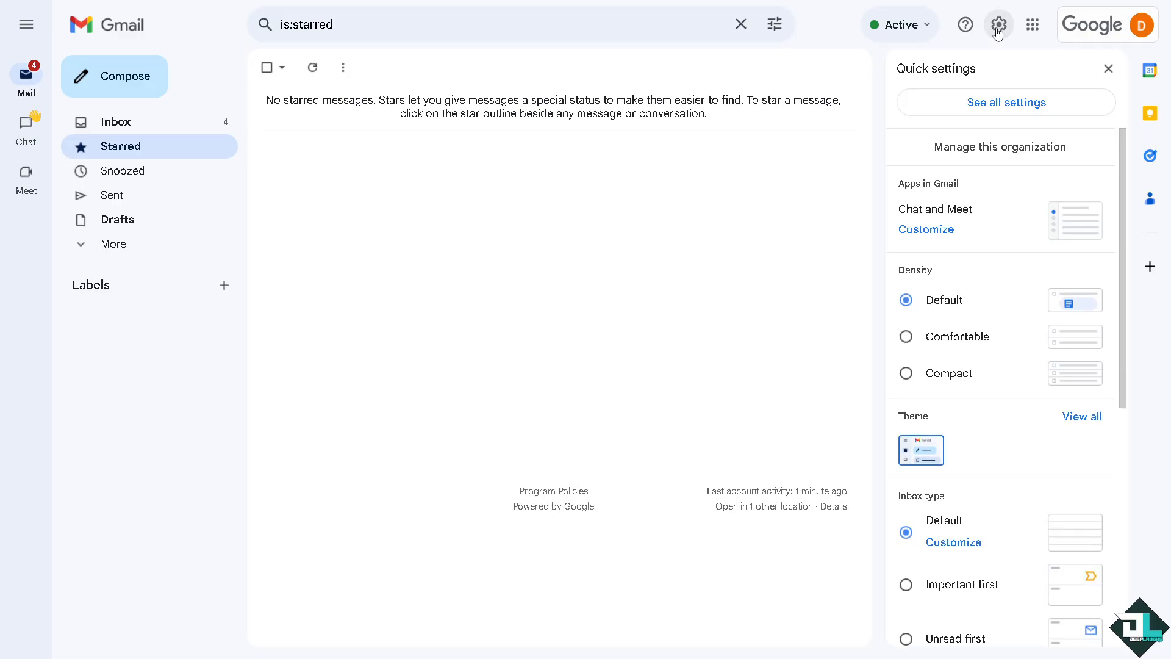
pyautogui.click(990, 105)
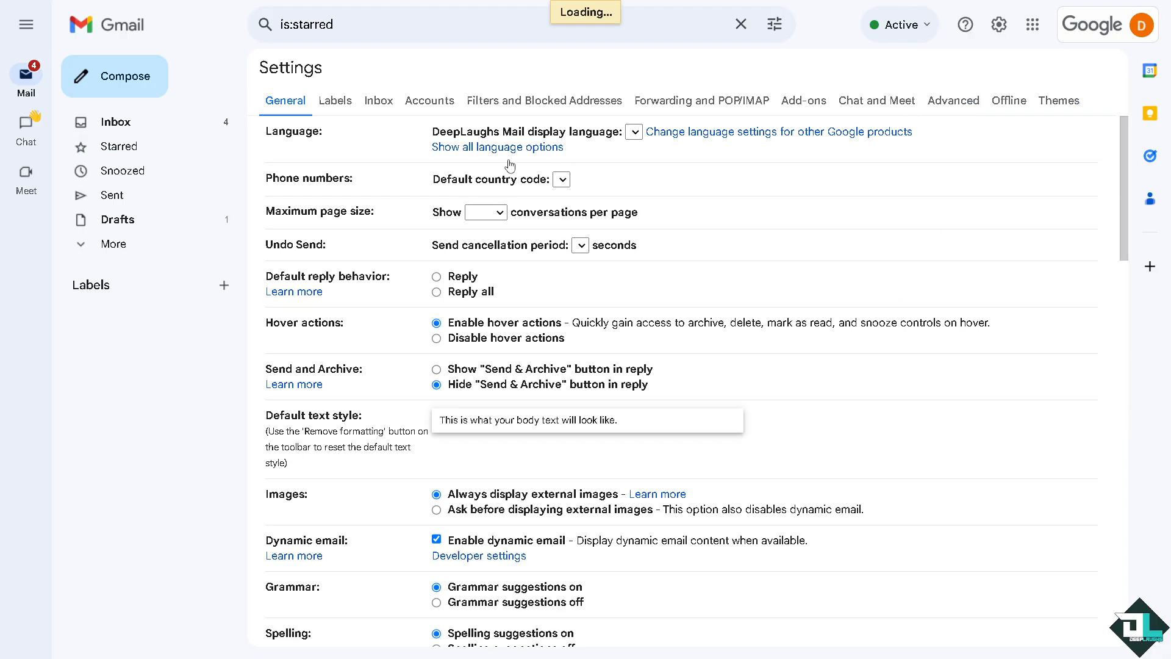
pyautogui.click(430, 101)
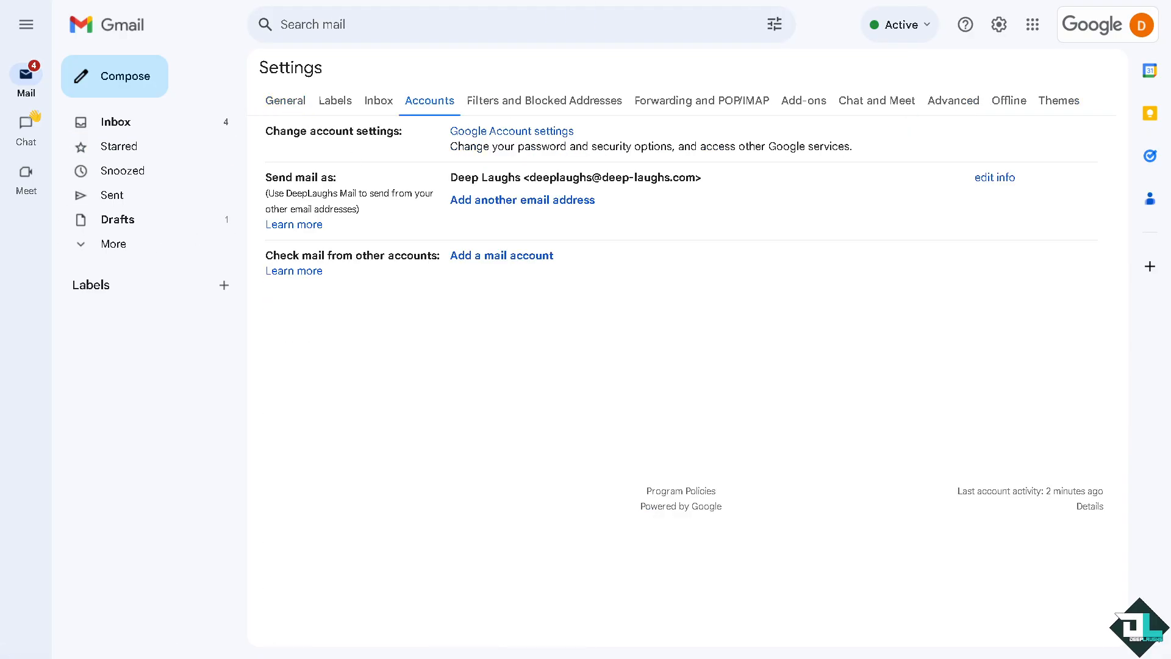
pyautogui.click(514, 203)
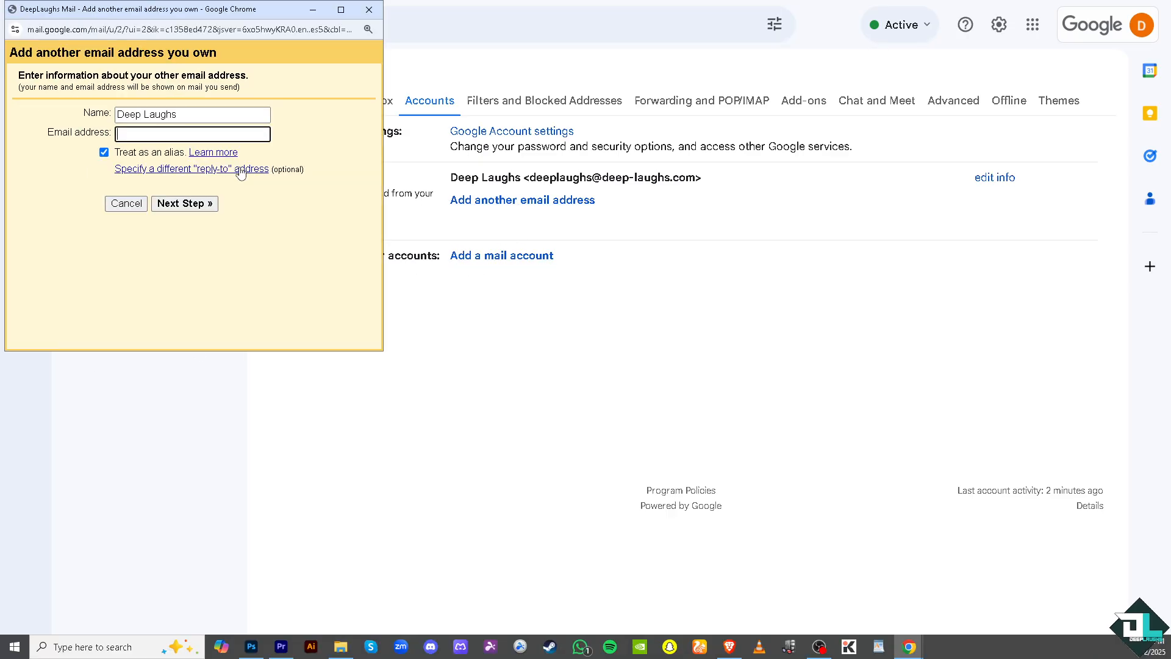
pyautogui.moveTo(219, 12); pyautogui.dragTo(403, 80)
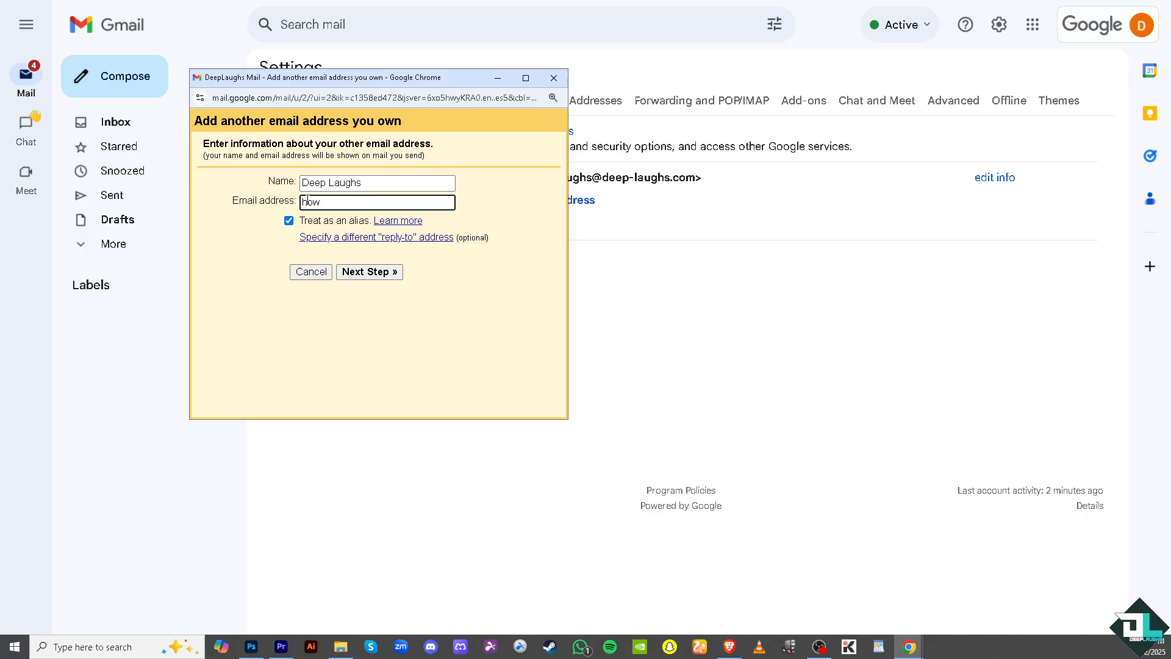
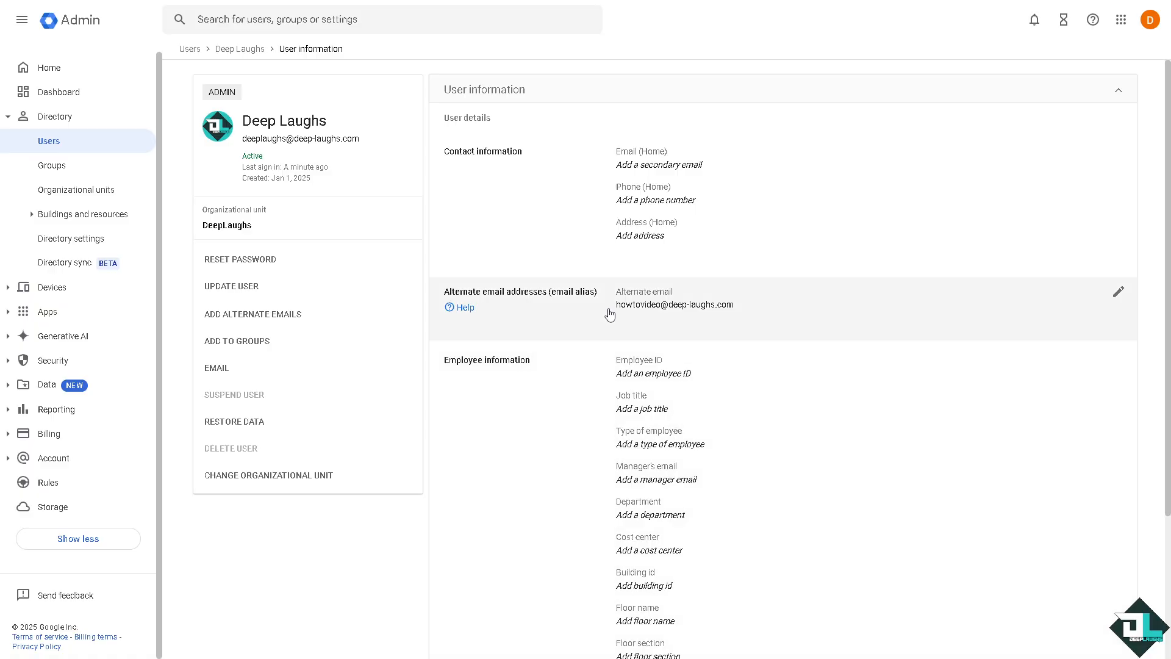
# Open the howtovideo alias in the Admin console to check its exact name, then cancel
pyautogui.moveTo(609, 314); pyautogui.dragTo(747, 307)
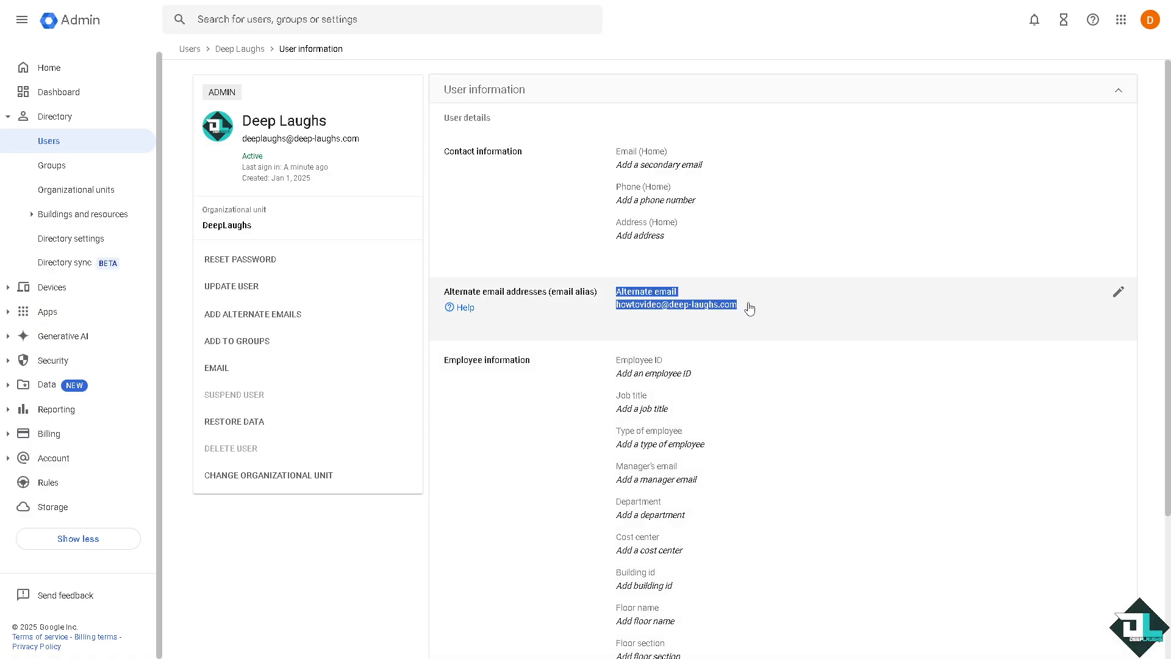
pyautogui.click(745, 310)
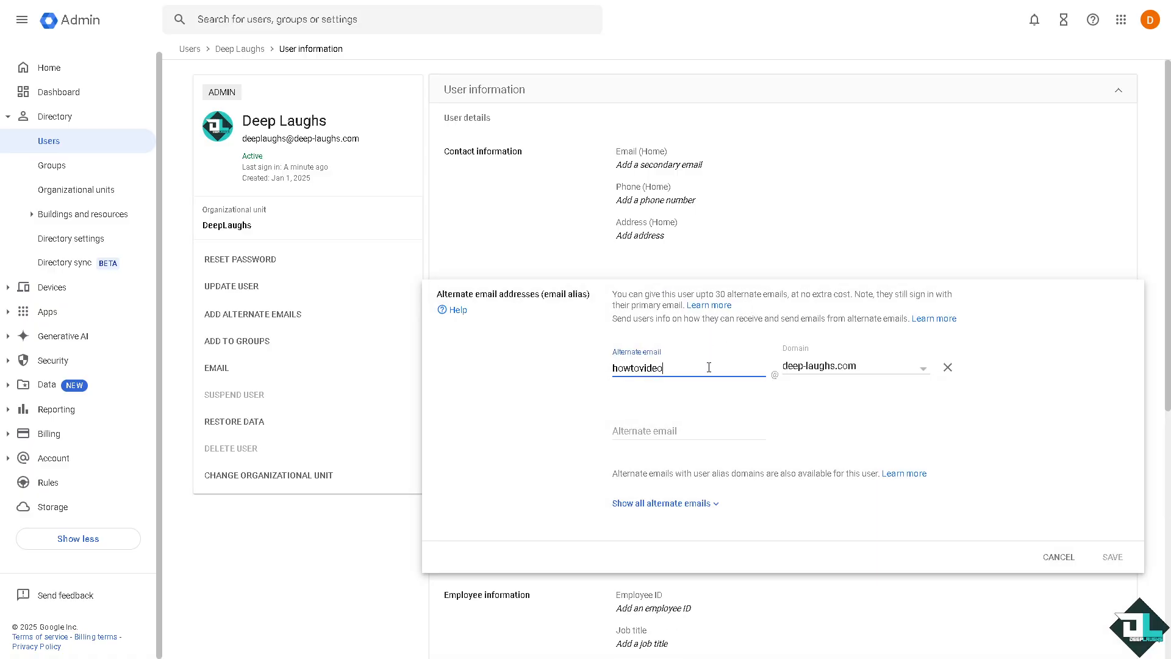
pyautogui.moveTo(663, 368); pyautogui.dragTo(576, 372)
pyautogui.click(1047, 556)
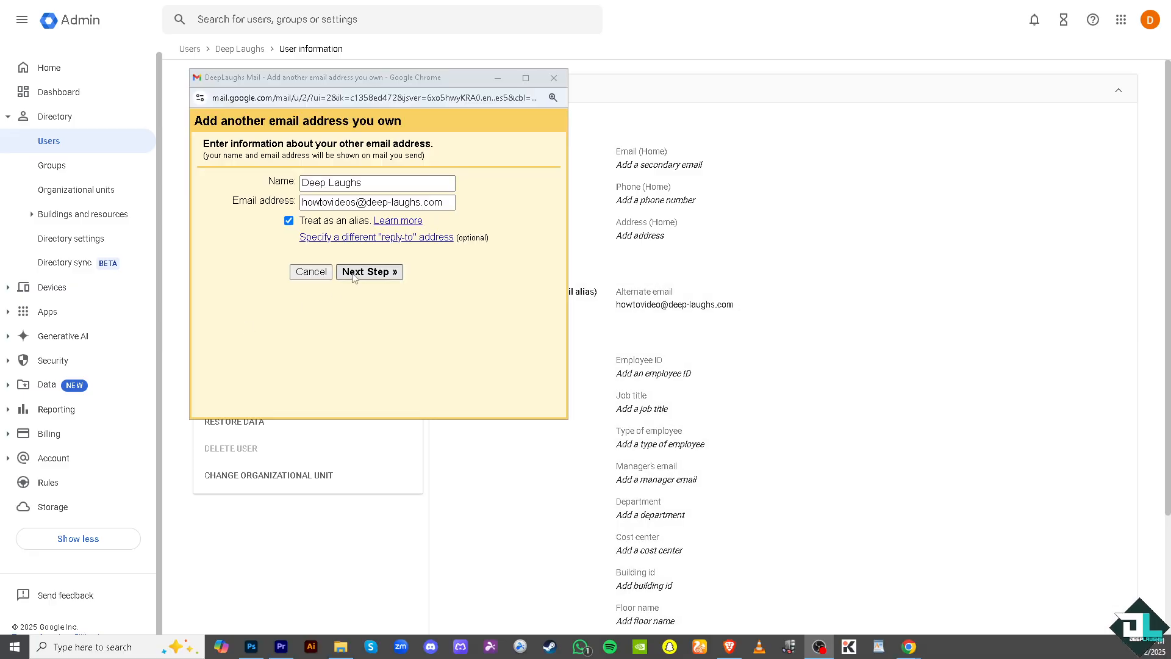
pyautogui.click(360, 203)
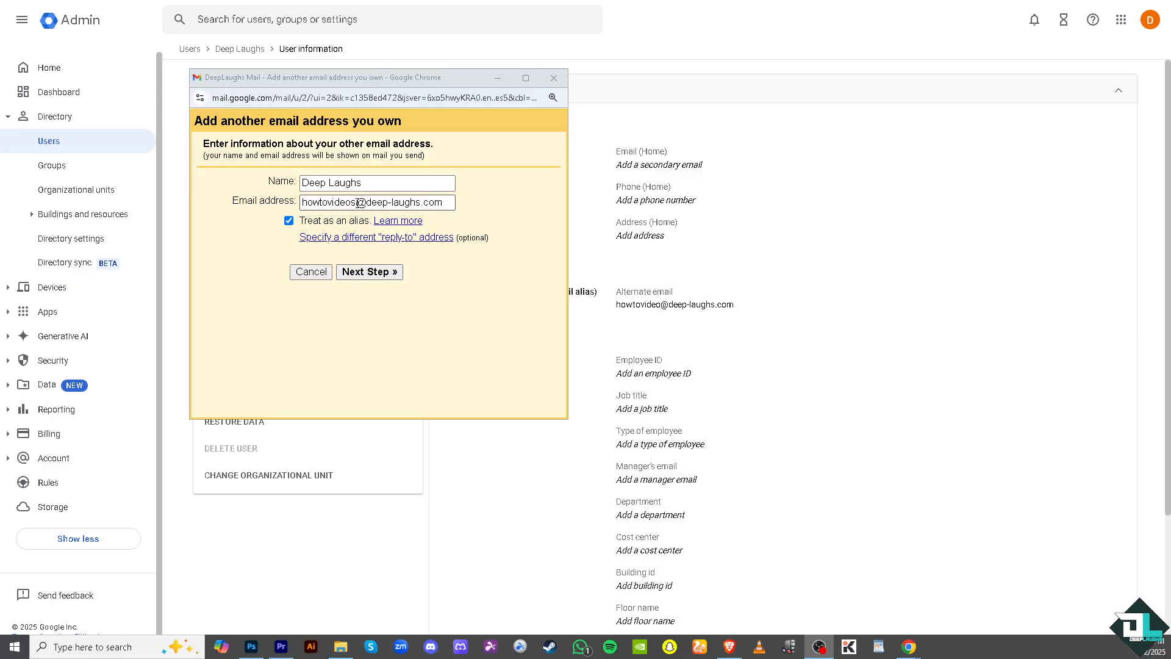
pyautogui.doubleClick(357, 203)
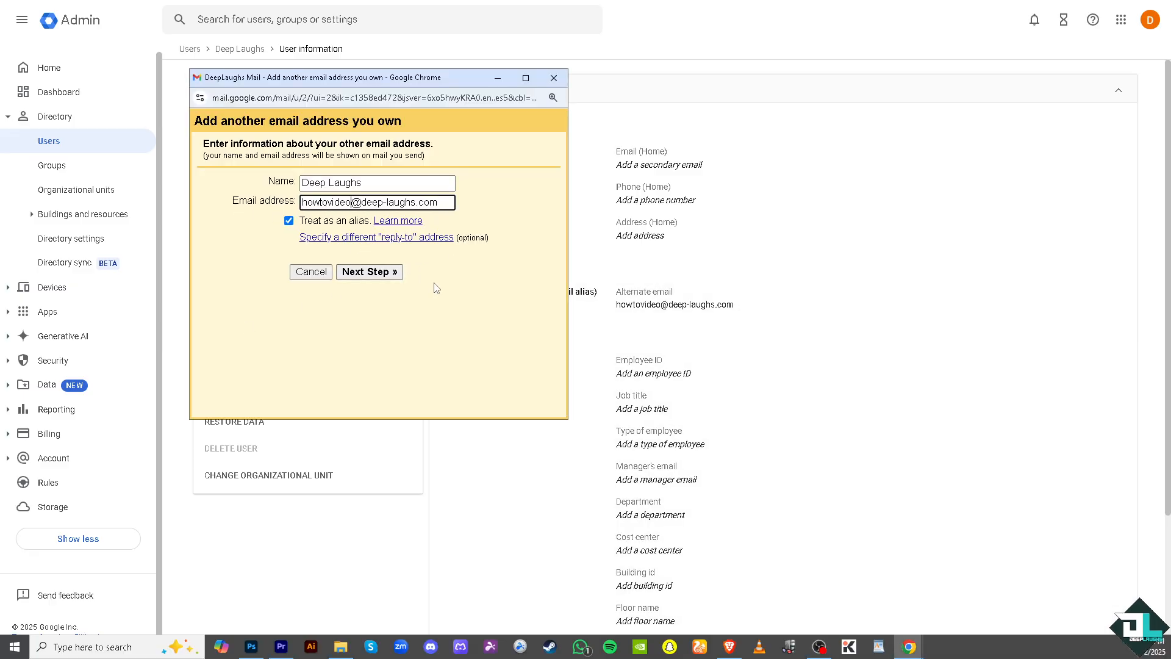
pyautogui.click(372, 273)
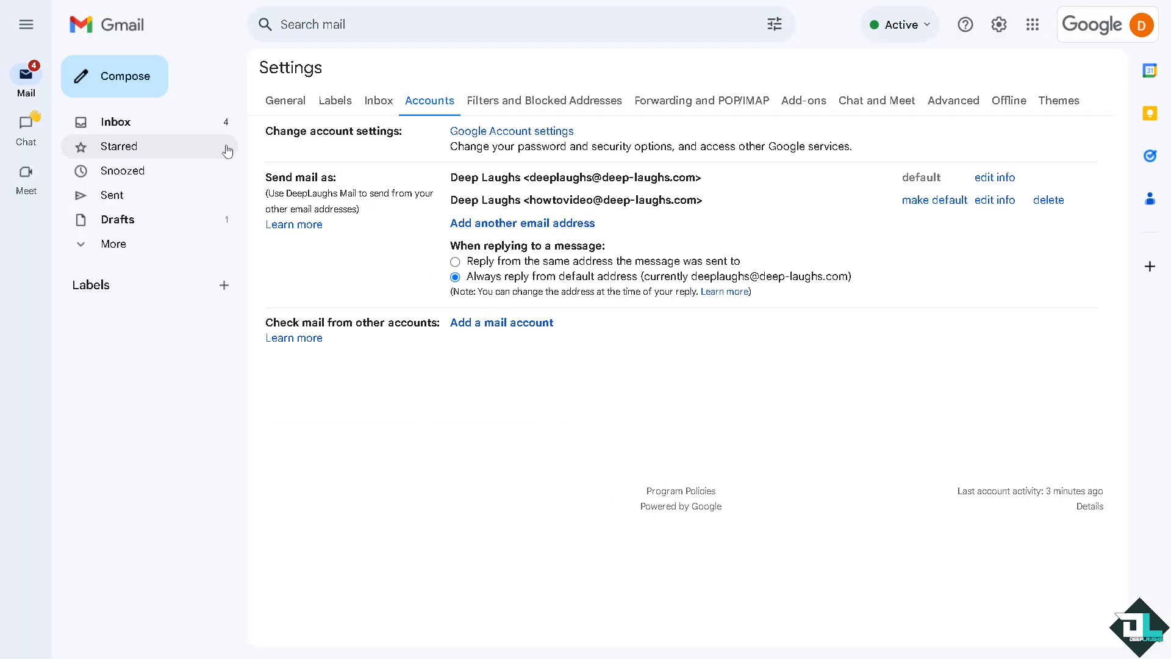
# Compose a message with the pasted tutorial title as subject and as a bold body line
pyautogui.click(149, 93)
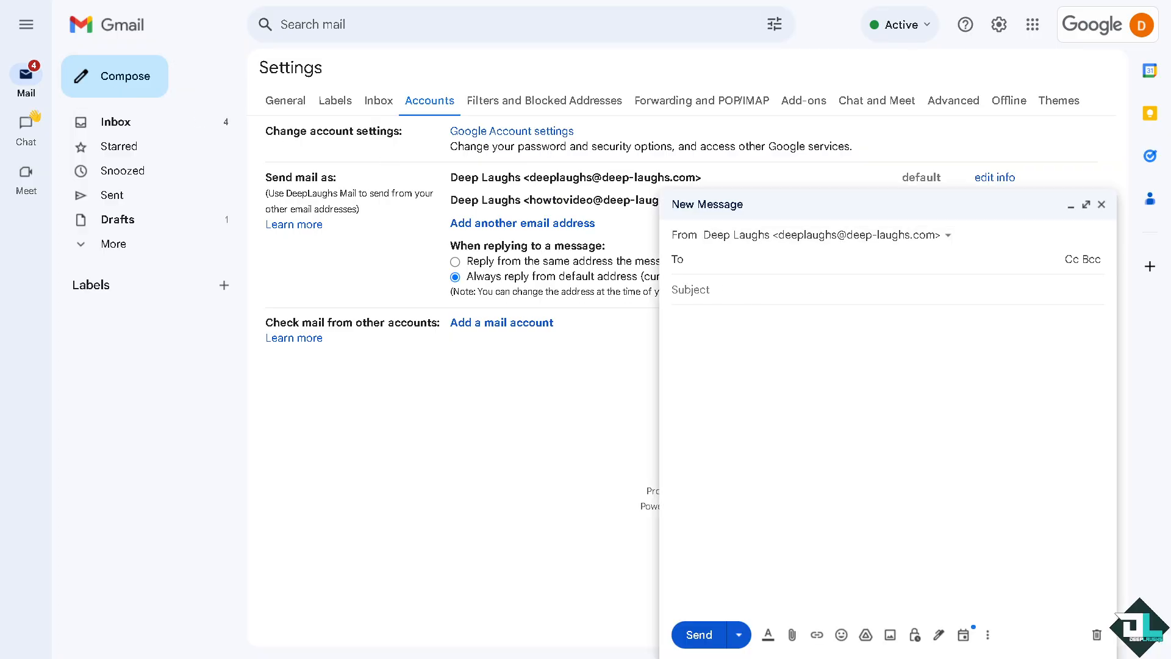
pyautogui.write('How to Create Gmail Alias in Google Workspace (G Suite)')
pyautogui.click(724, 316)
pyautogui.write('How to Create Gmail Alias in Google Workspace (G Suite)')
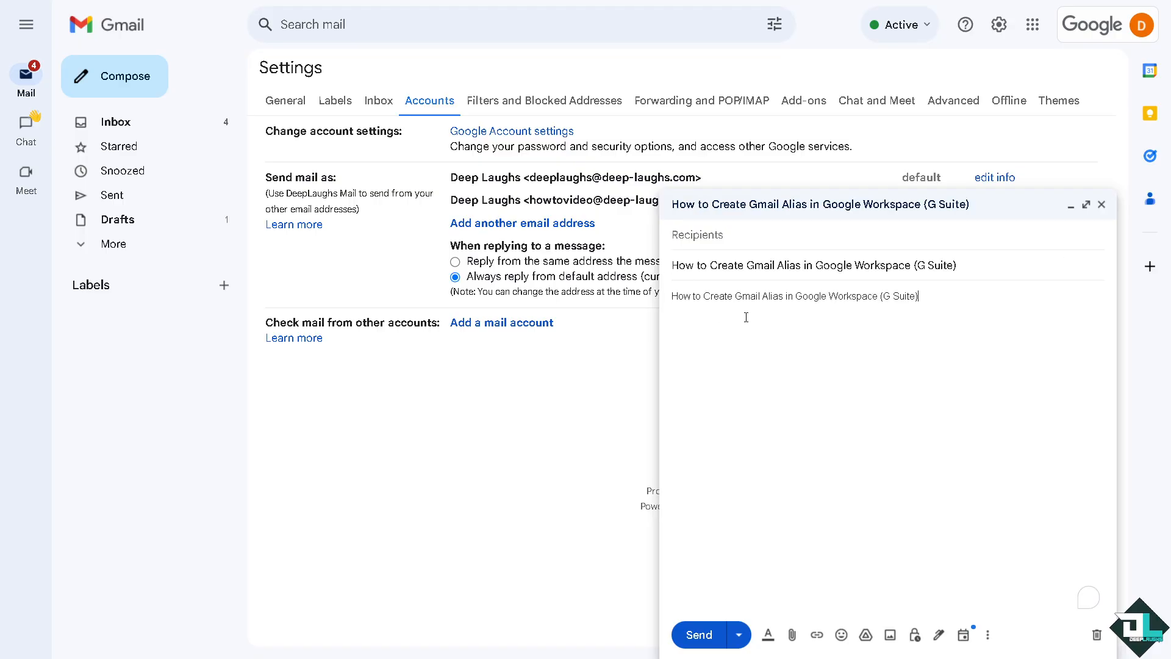
pyautogui.moveTo(954, 303); pyautogui.dragTo(641, 306)
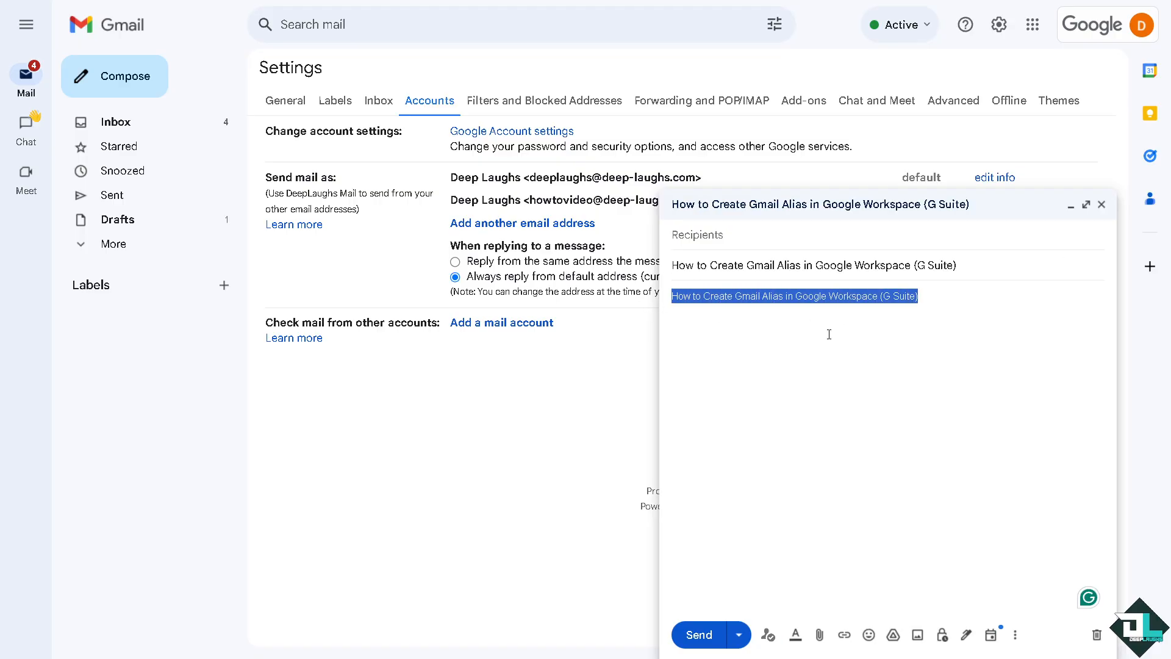
pyautogui.hotkey('ctrl', 'b')
pyautogui.press('Right')
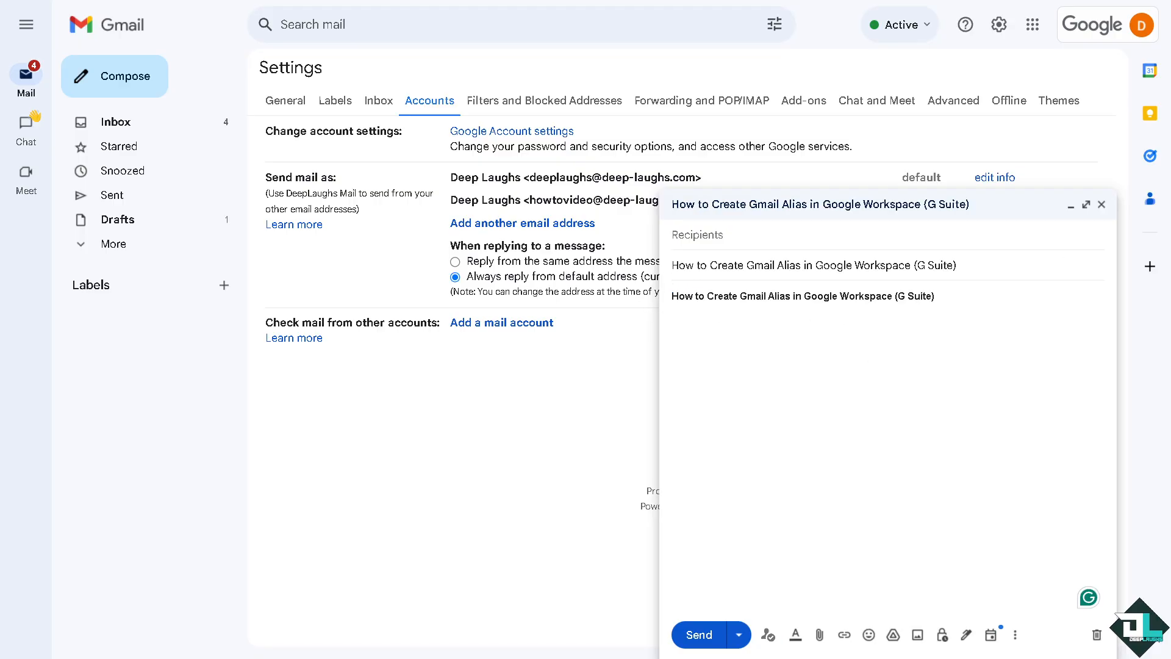
# Insert a thumbnail photo via Upload and check the From list of sender addresses
pyautogui.click(917, 635)
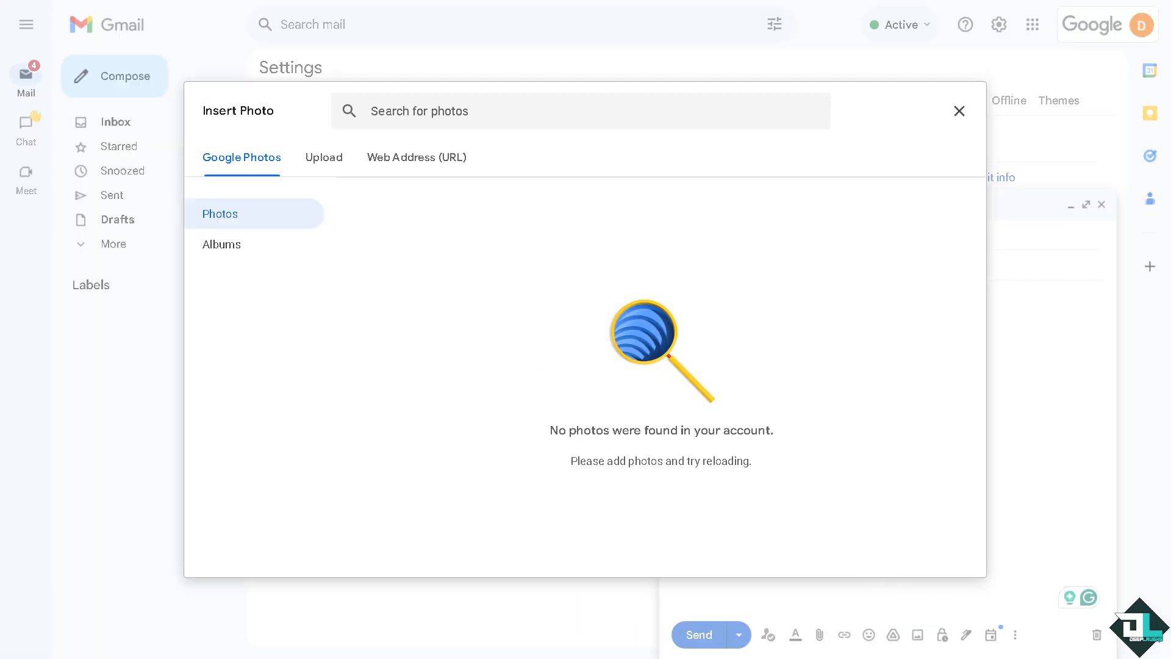
pyautogui.click(323, 156)
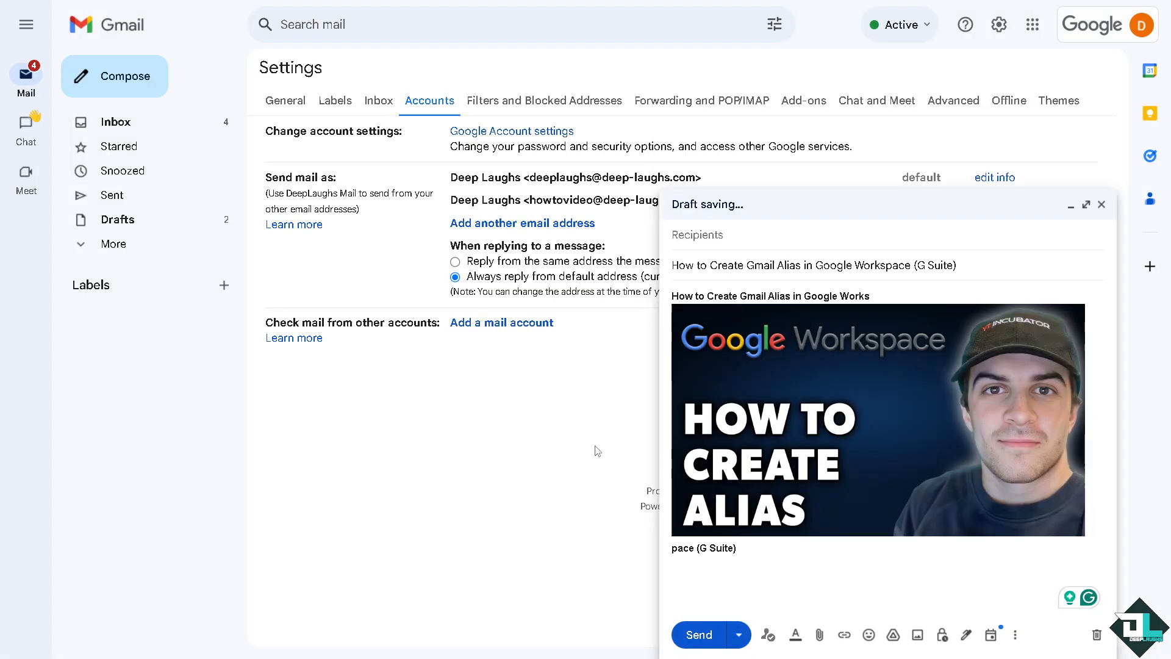
pyautogui.click(775, 235)
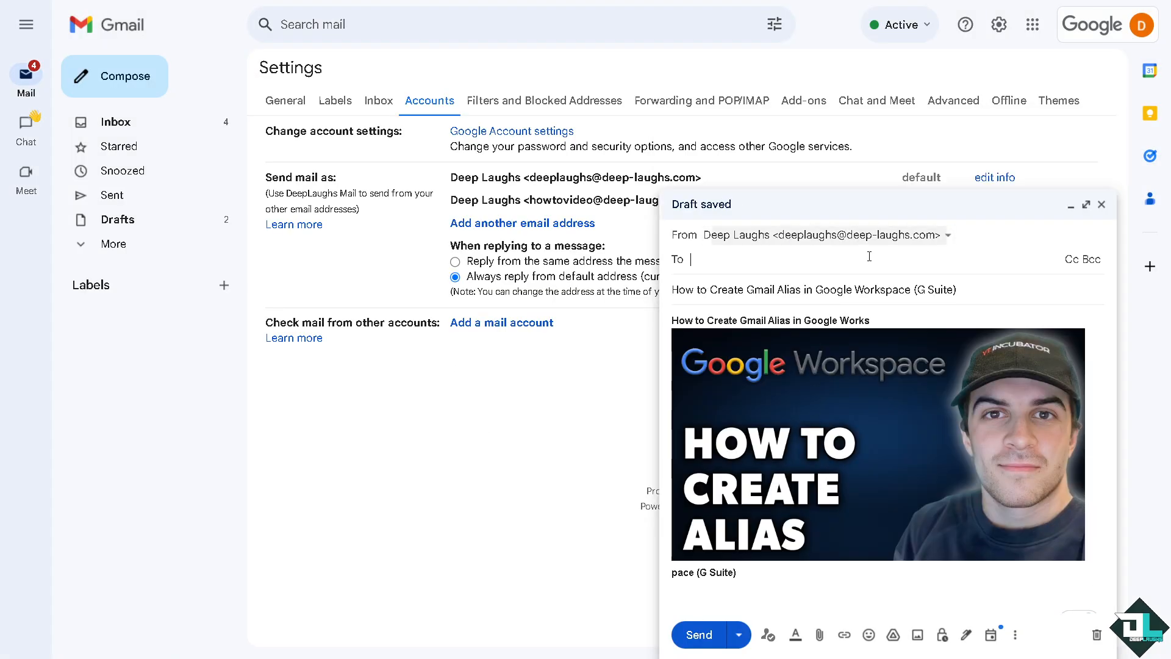
pyautogui.click(949, 239)
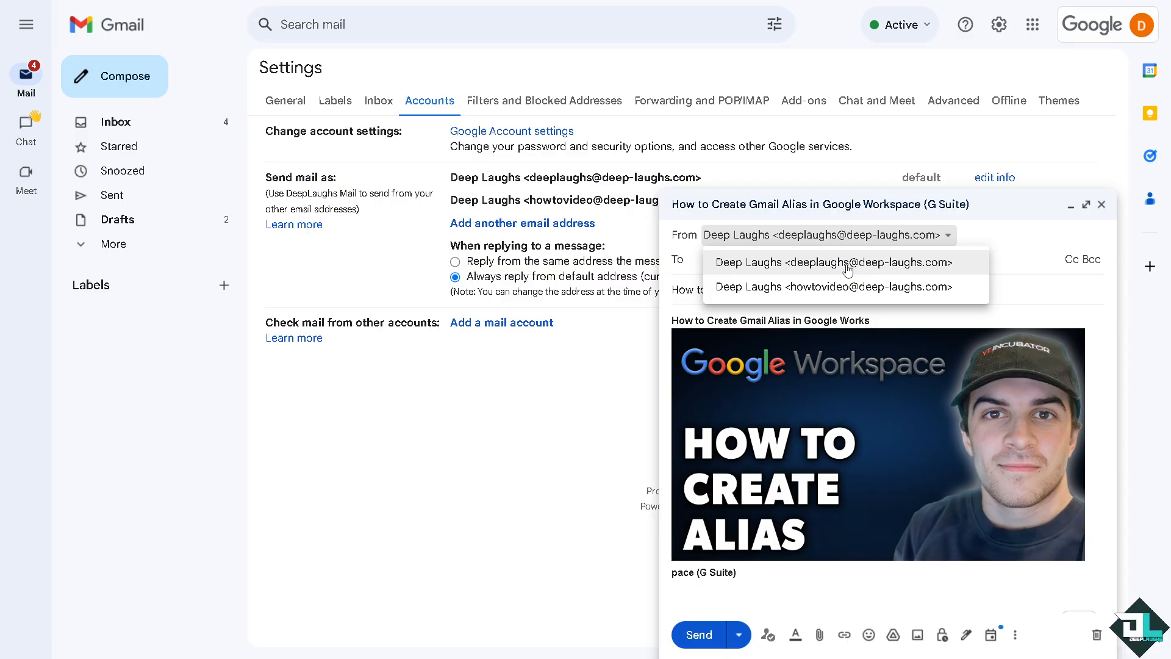
pyautogui.click(997, 313)
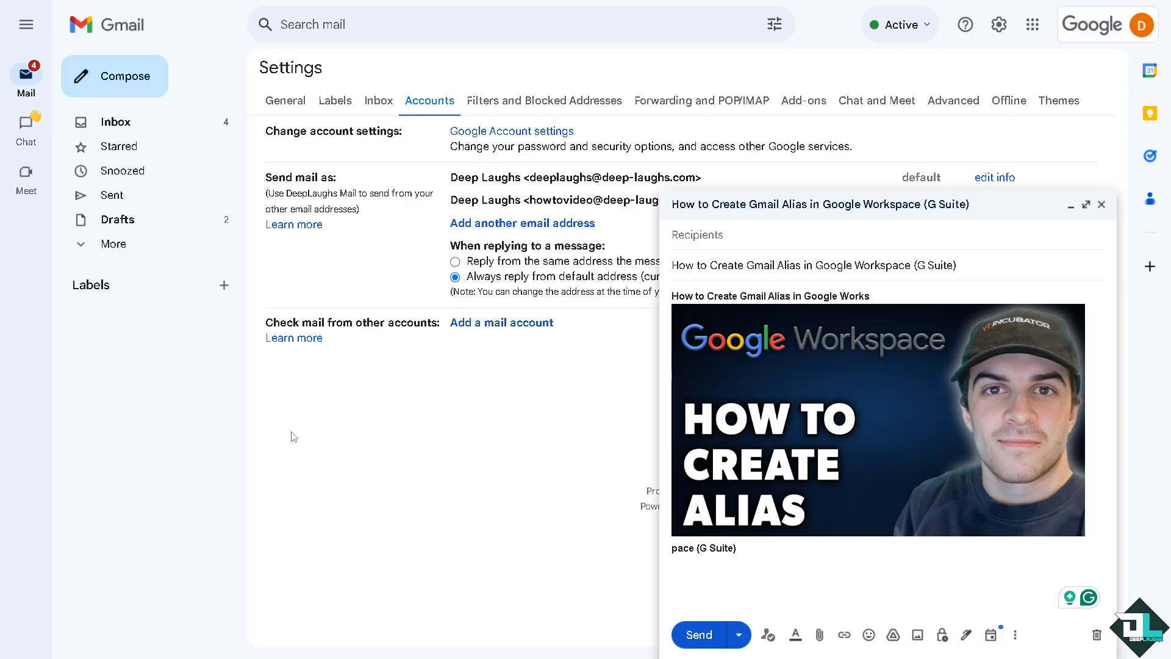
# Go to the Admin console from the Google apps launcher
pyautogui.click(1033, 26)
pyautogui.scroll(-5, 999, 262)
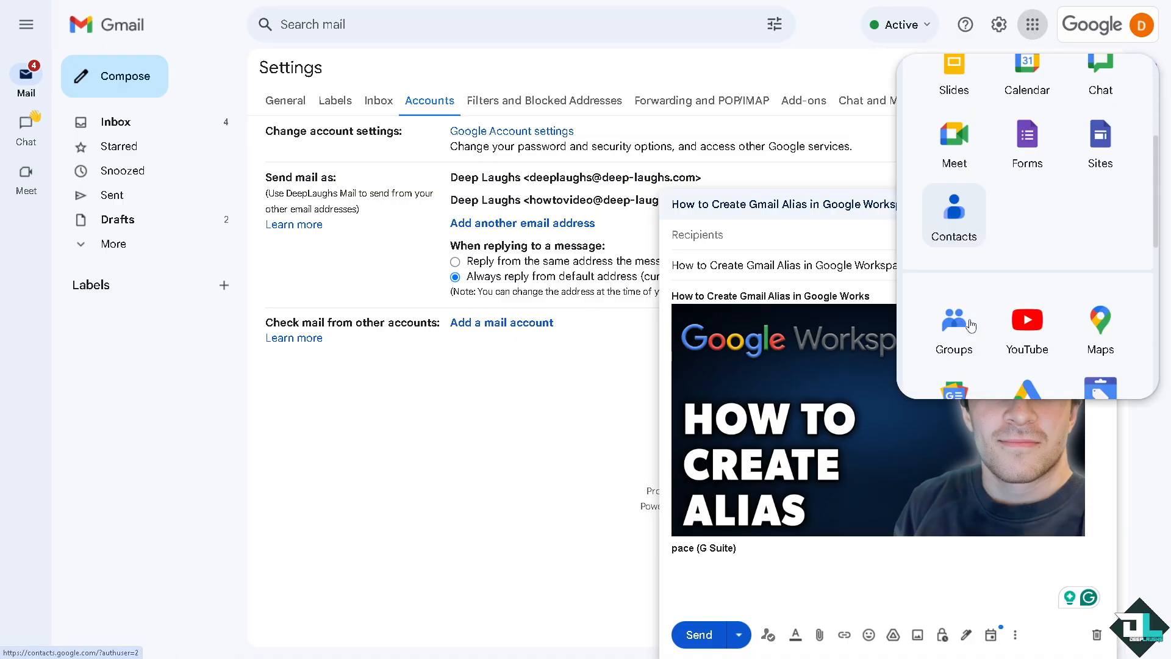
pyautogui.scroll(-3, 962, 330)
pyautogui.click(954, 295)
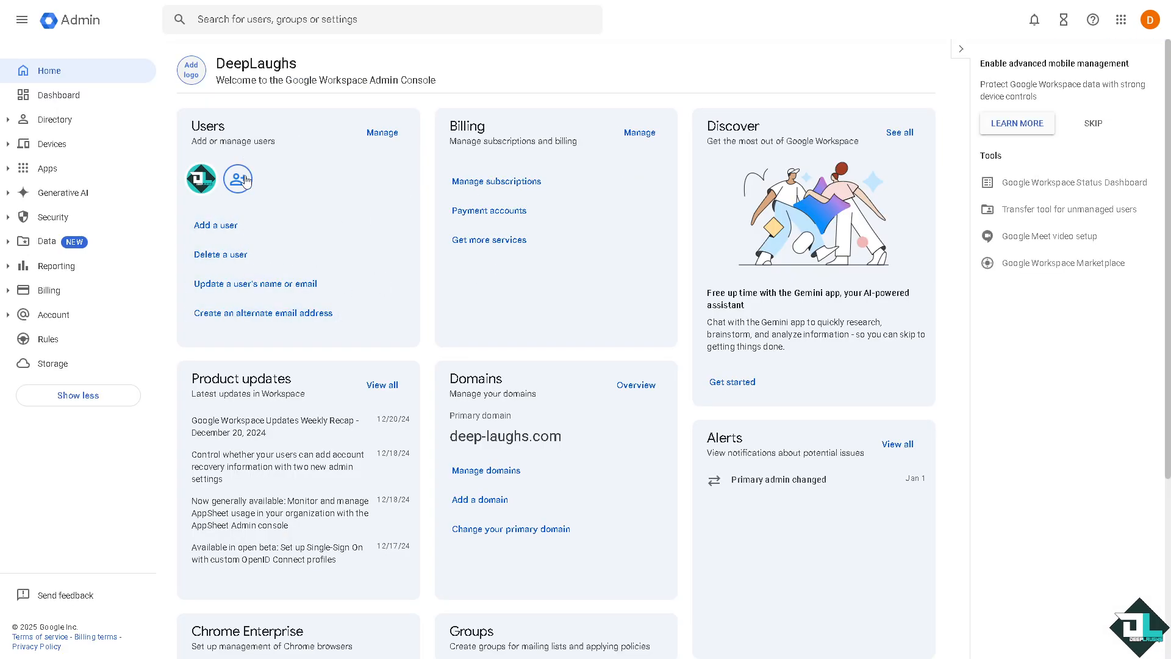
# Open the admin user's Add Alternate Emails editor and show all aliases, including howtovideo
pyautogui.click(201, 182)
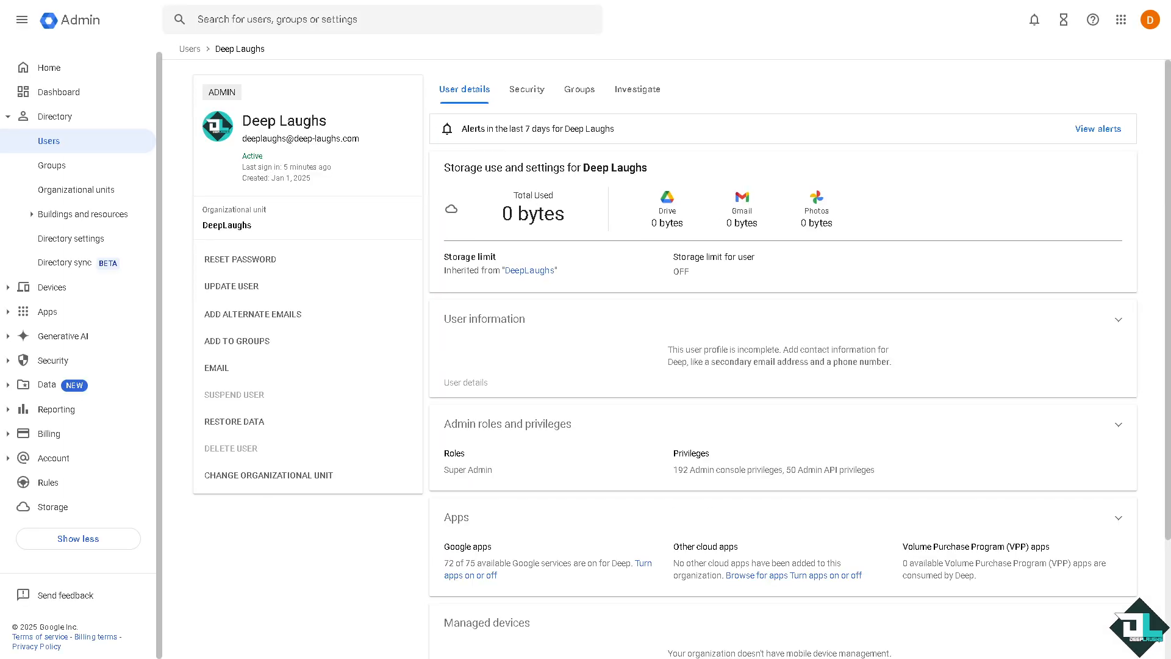
pyautogui.click(256, 318)
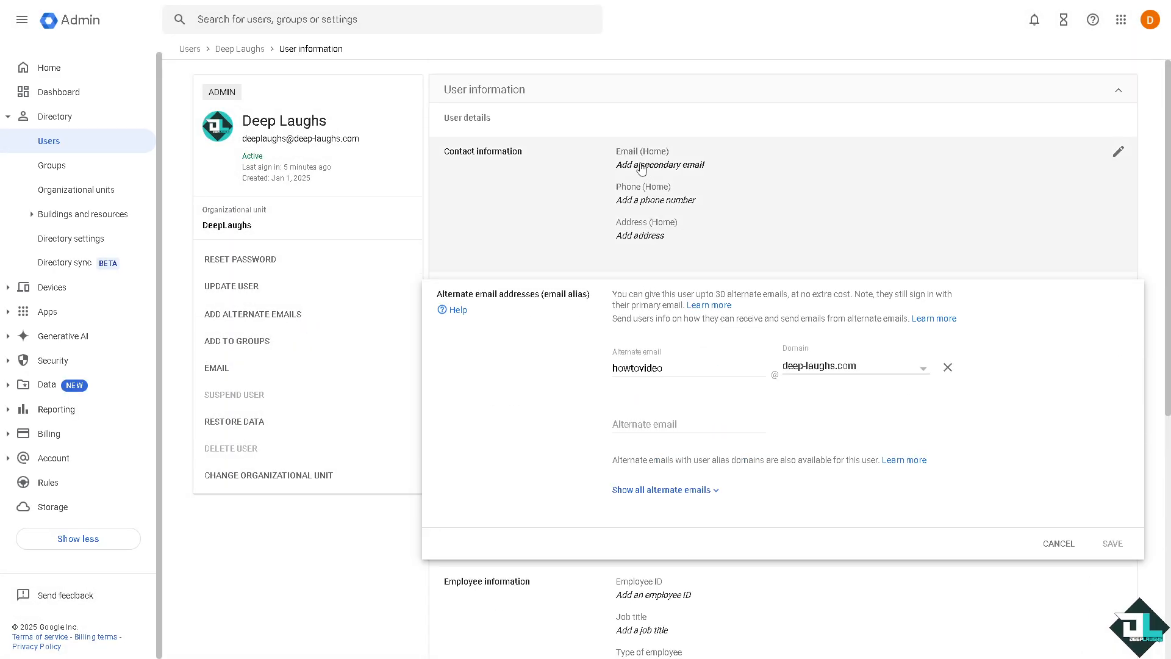
pyautogui.scroll(-2, 682, 400)
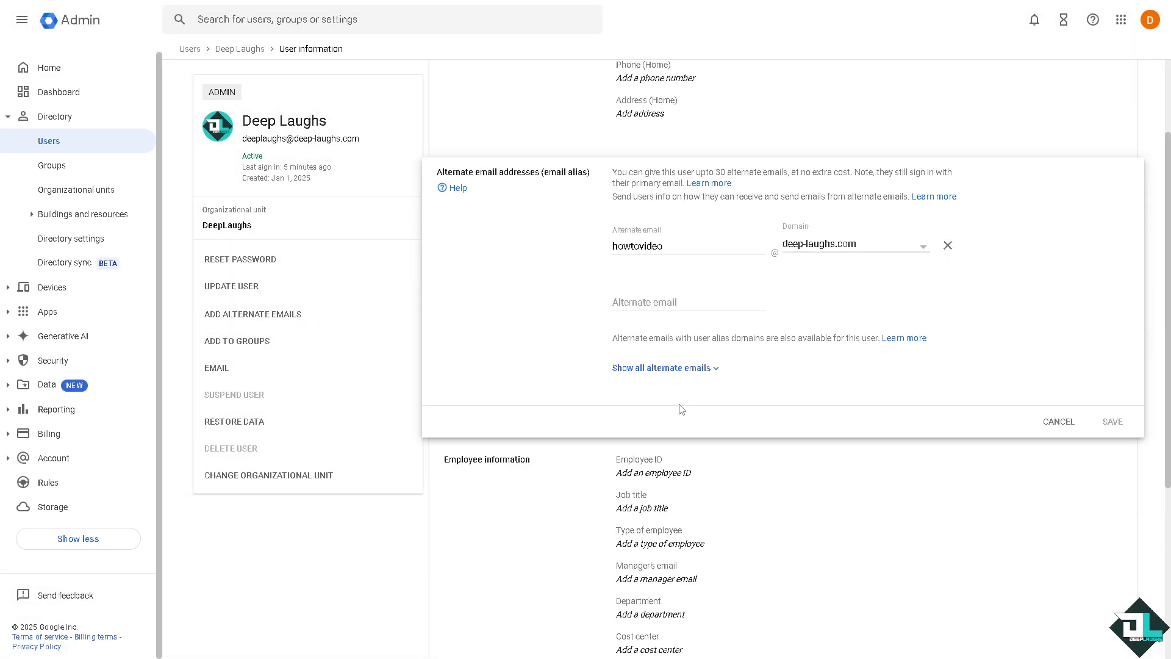
pyautogui.click(664, 368)
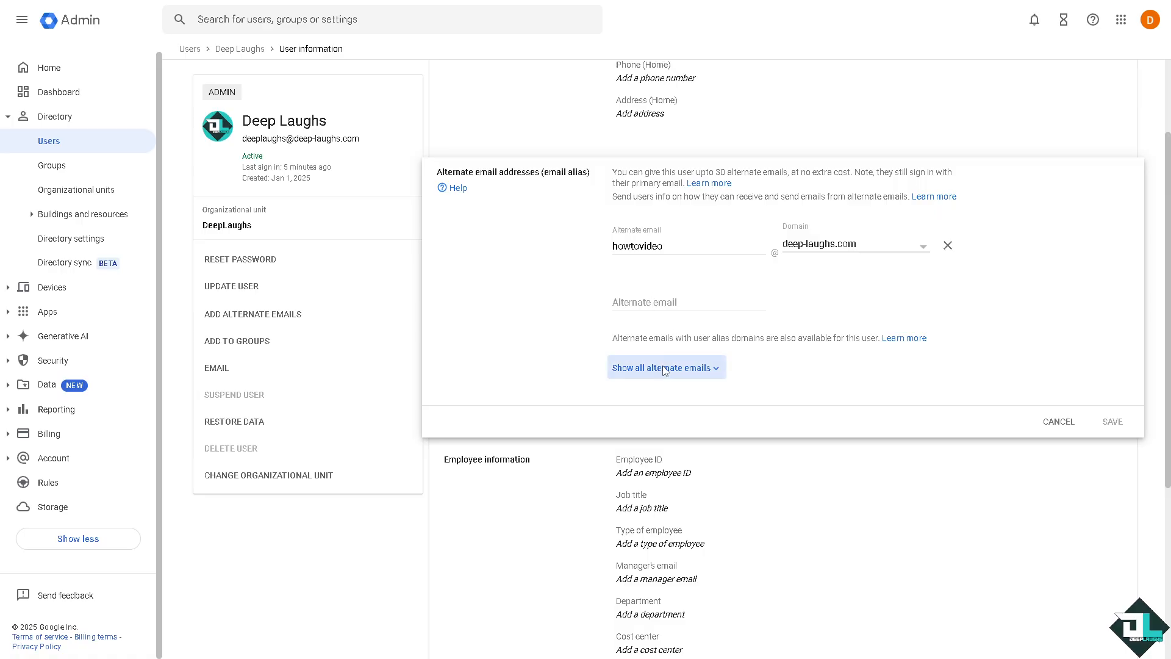
pyautogui.click(665, 300)
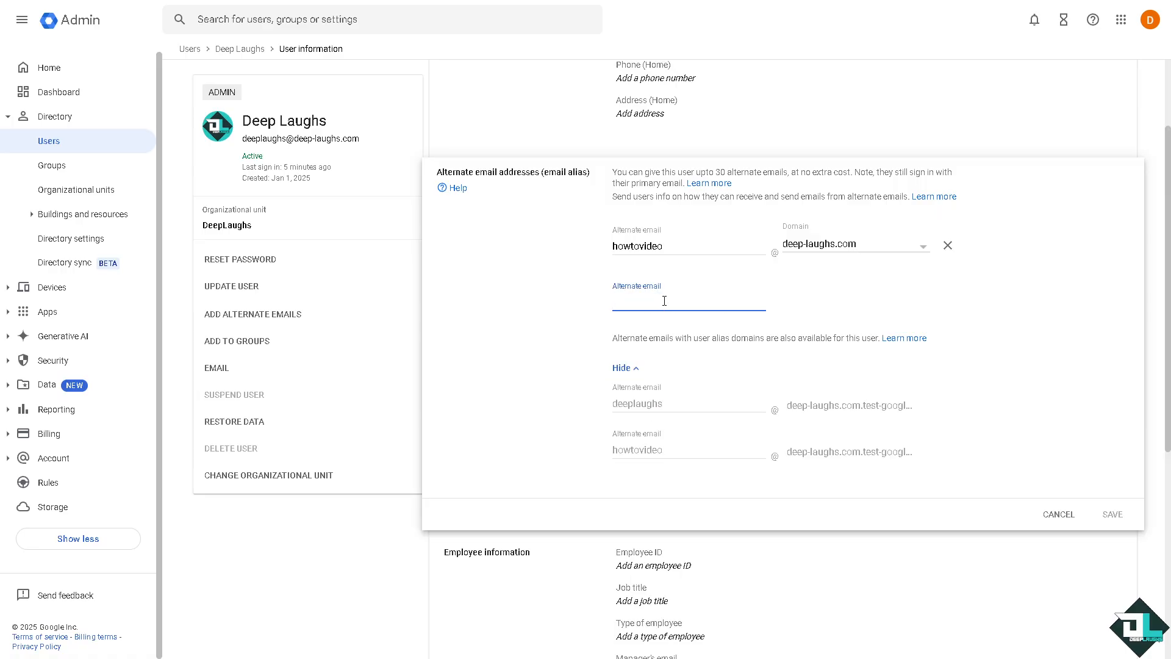
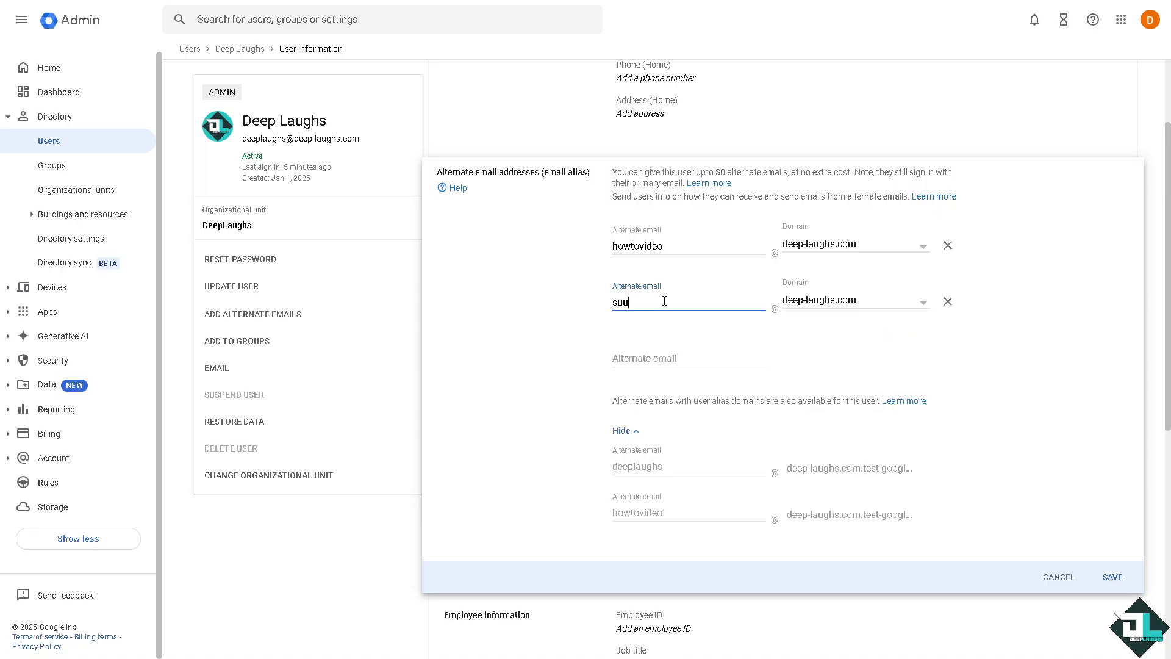
pyautogui.hotkey('ctrl', 'a')
pyautogui.write('info')
pyautogui.hotkey('ctrl', 'a')
pyautogui.moveTo(741, 297); pyautogui.dragTo(504, 308)
pyautogui.write('inquir')
pyautogui.click(1112, 577)
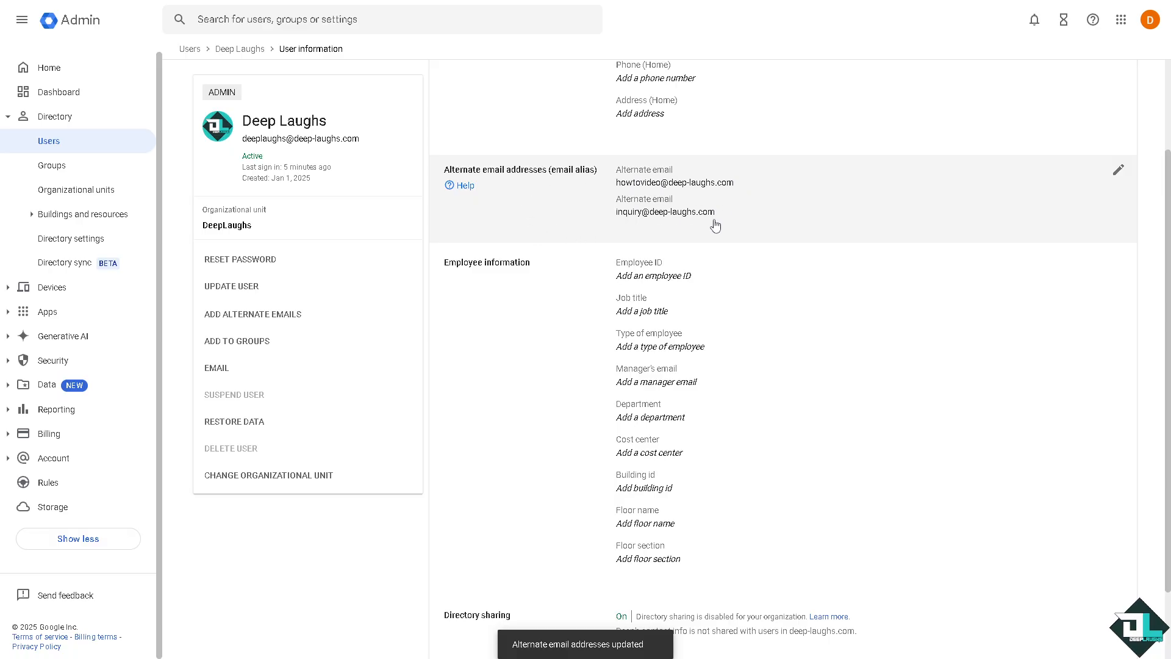
# Reopen the alias editor, select the inquiry name, and bring up the apps launcher
pyautogui.click(646, 220)
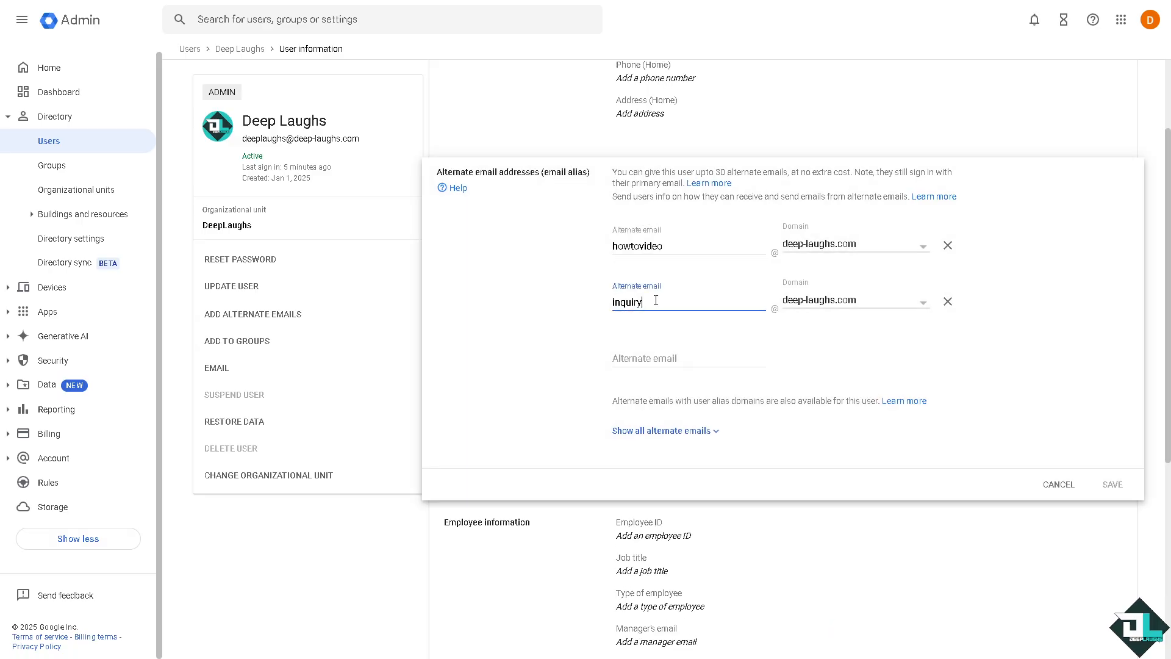
pyautogui.moveTo(655, 300); pyautogui.dragTo(601, 304)
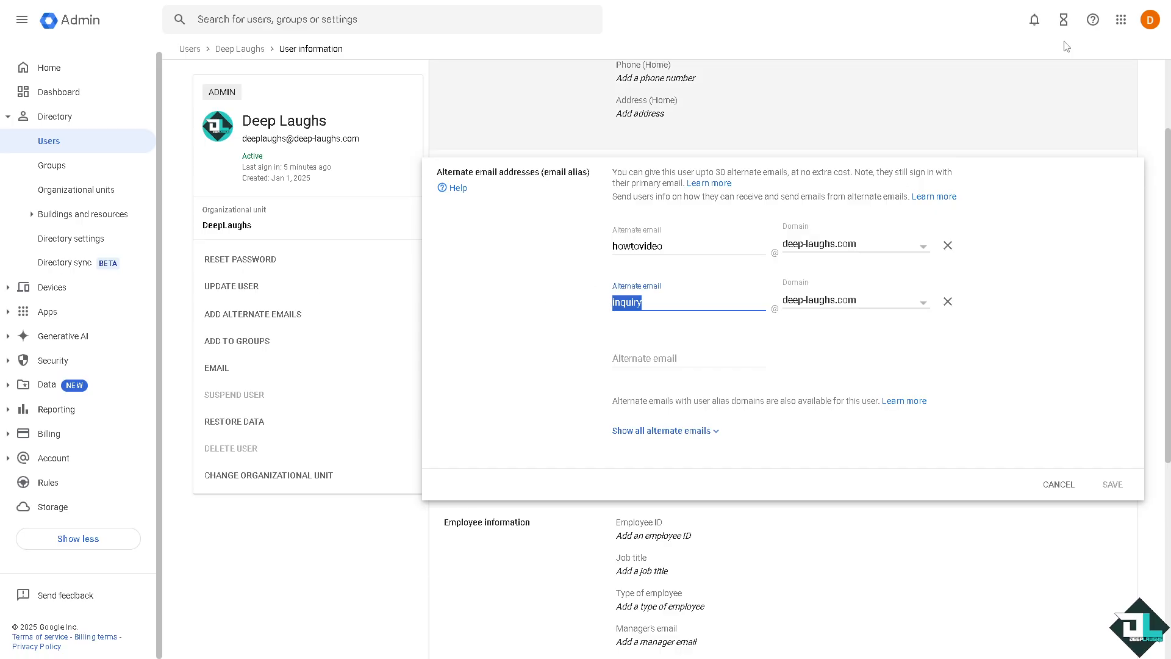
pyautogui.click(1121, 20)
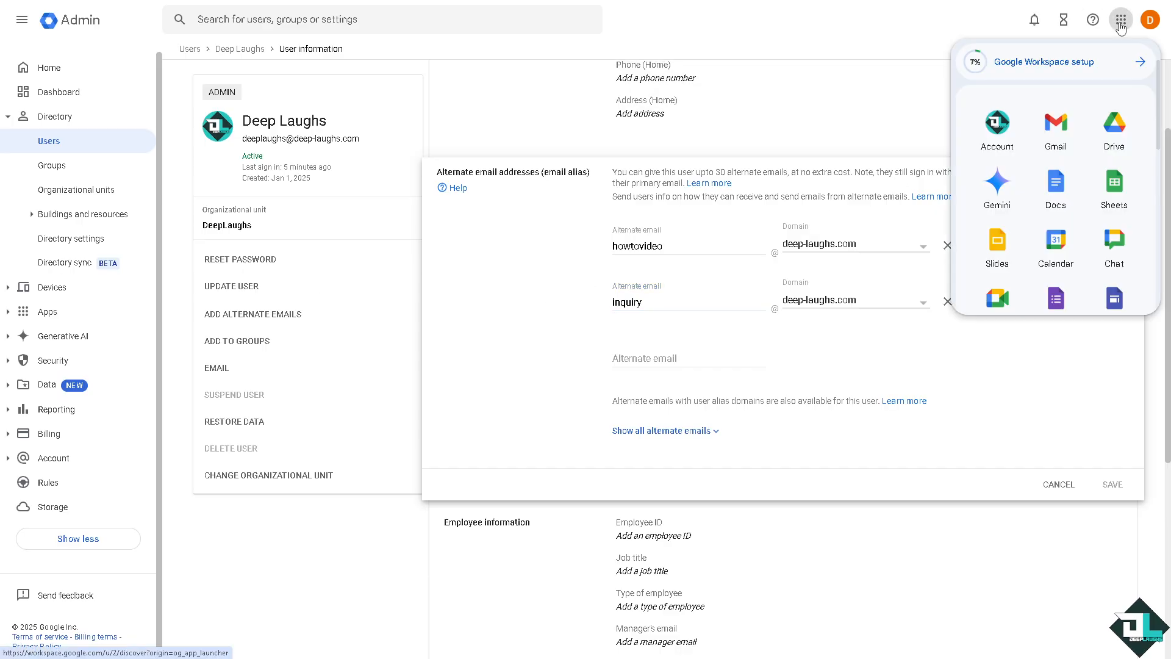
# Switch to Gmail and open the Accounts tab of its full settings
pyautogui.click(1055, 126)
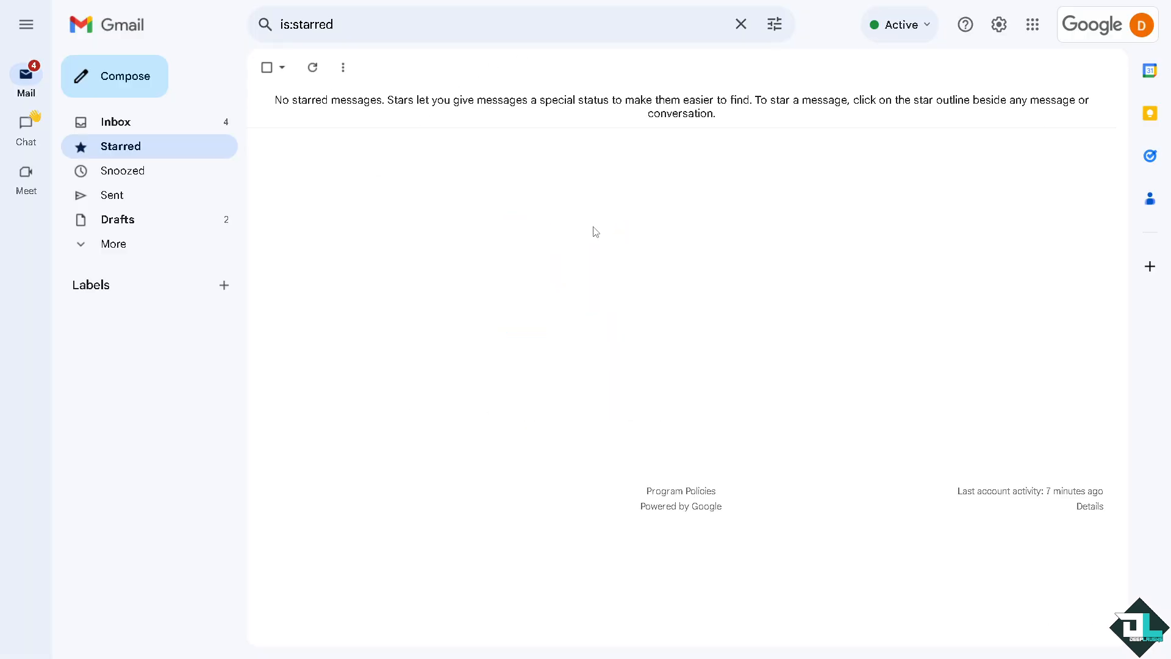
pyautogui.click(998, 26)
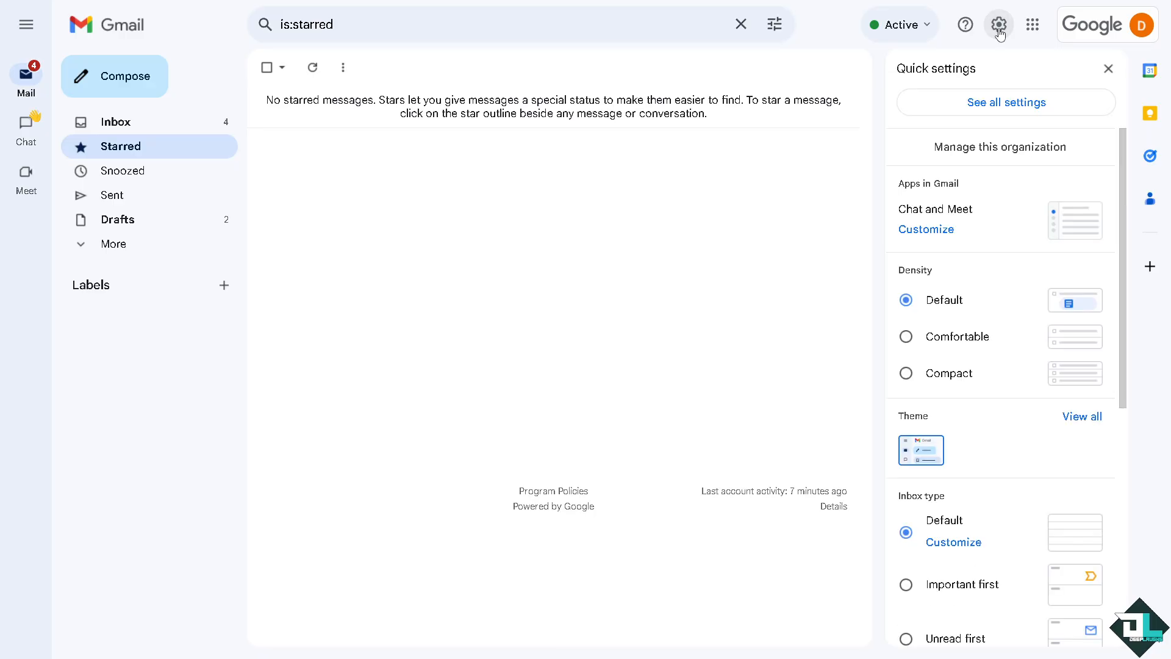
pyautogui.click(1001, 103)
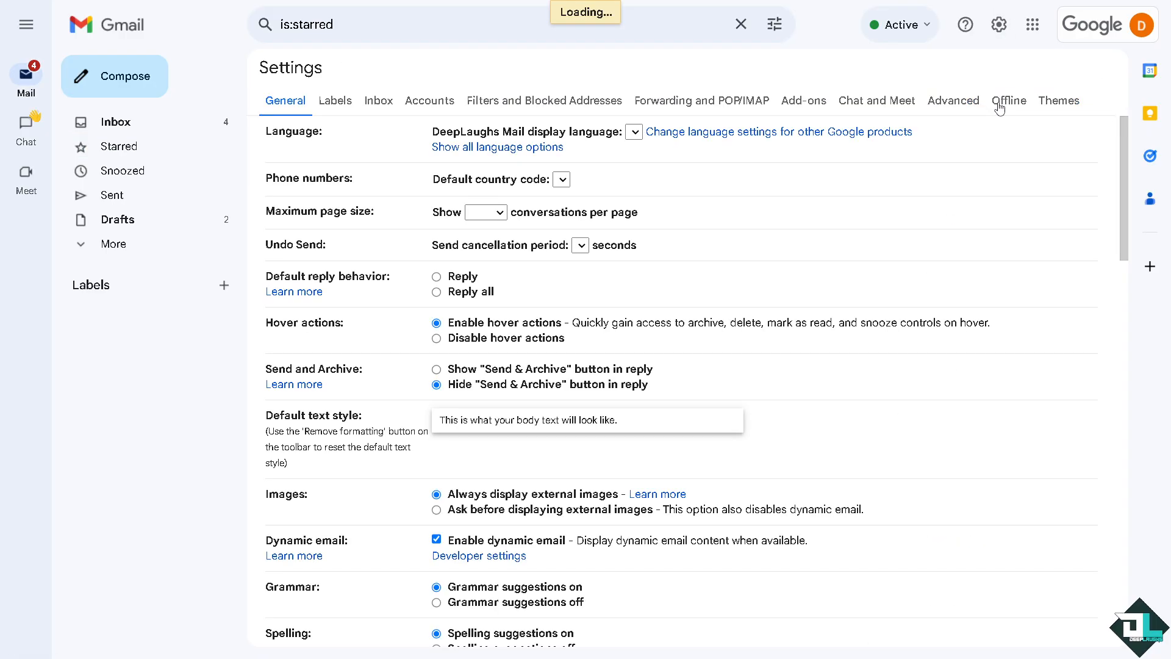
pyautogui.click(443, 106)
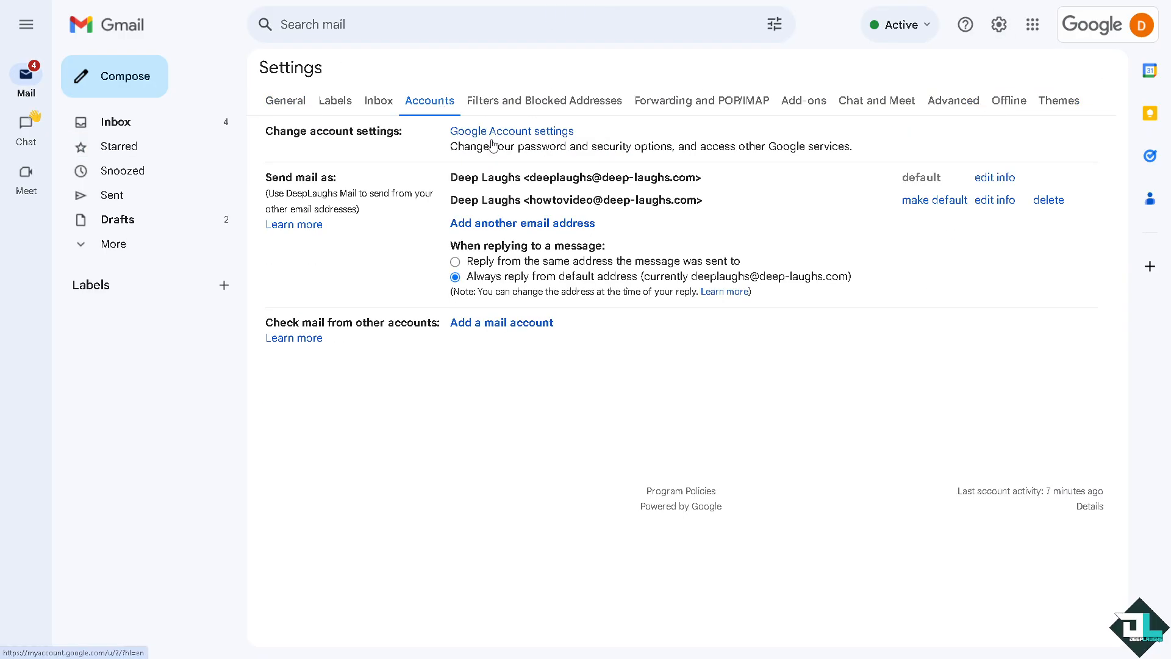
pyautogui.click(527, 226)
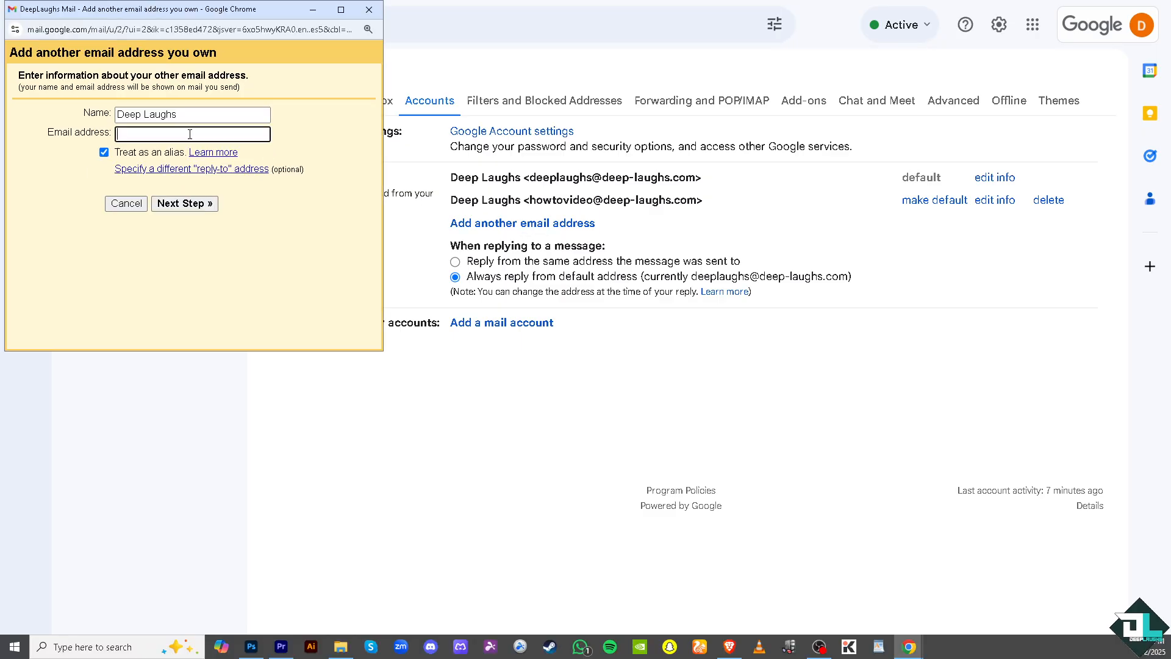
pyautogui.click(188, 133)
pyautogui.click(180, 207)
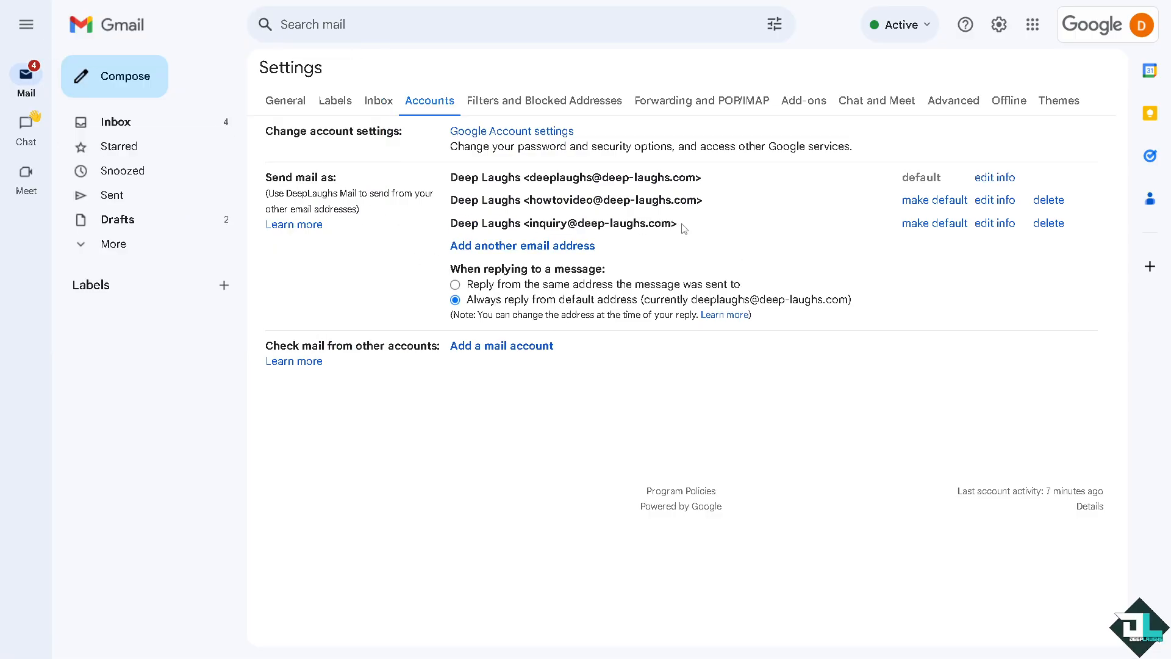
pyautogui.click(100, 75)
pyautogui.click(947, 235)
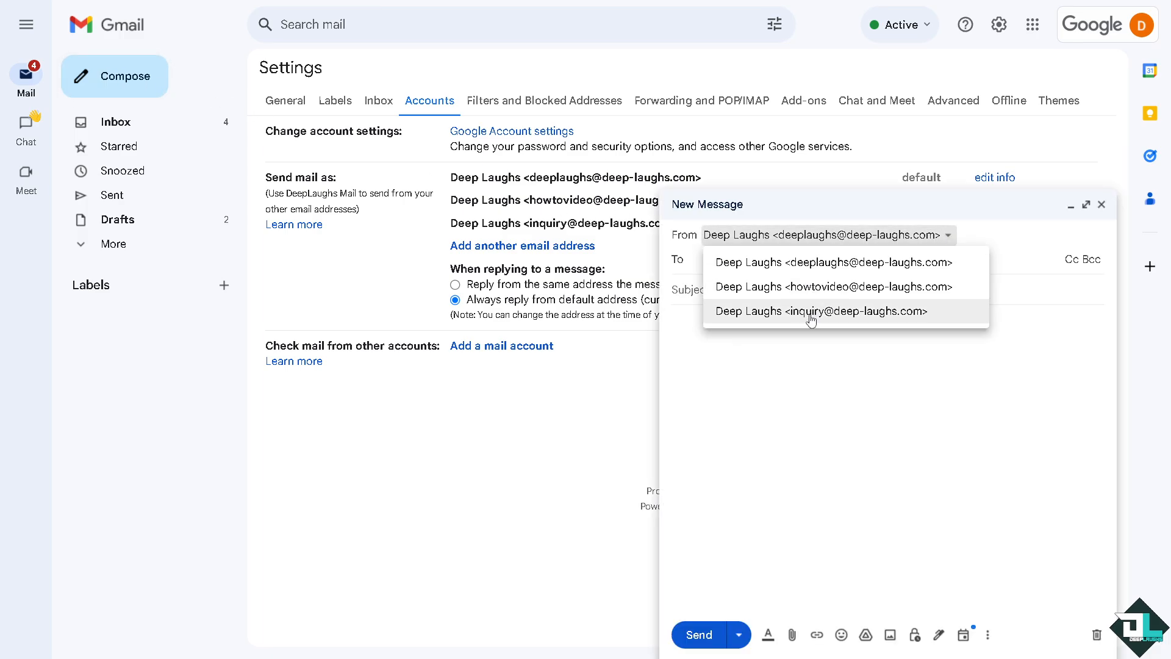
pyautogui.click(788, 380)
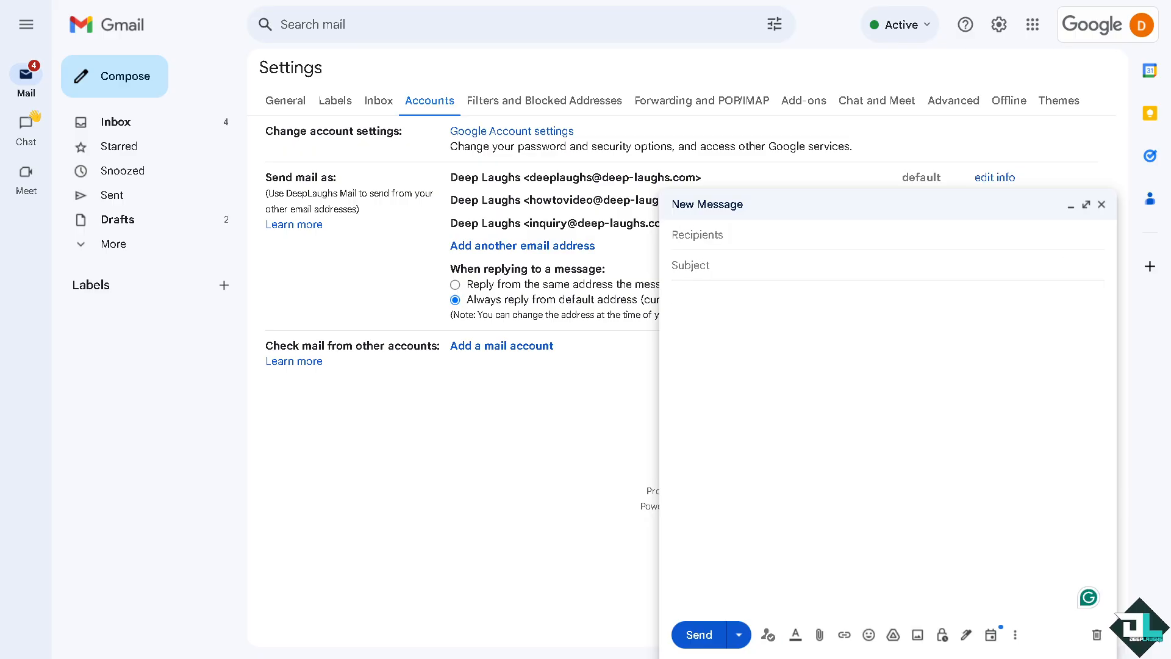
pyautogui.click(1101, 204)
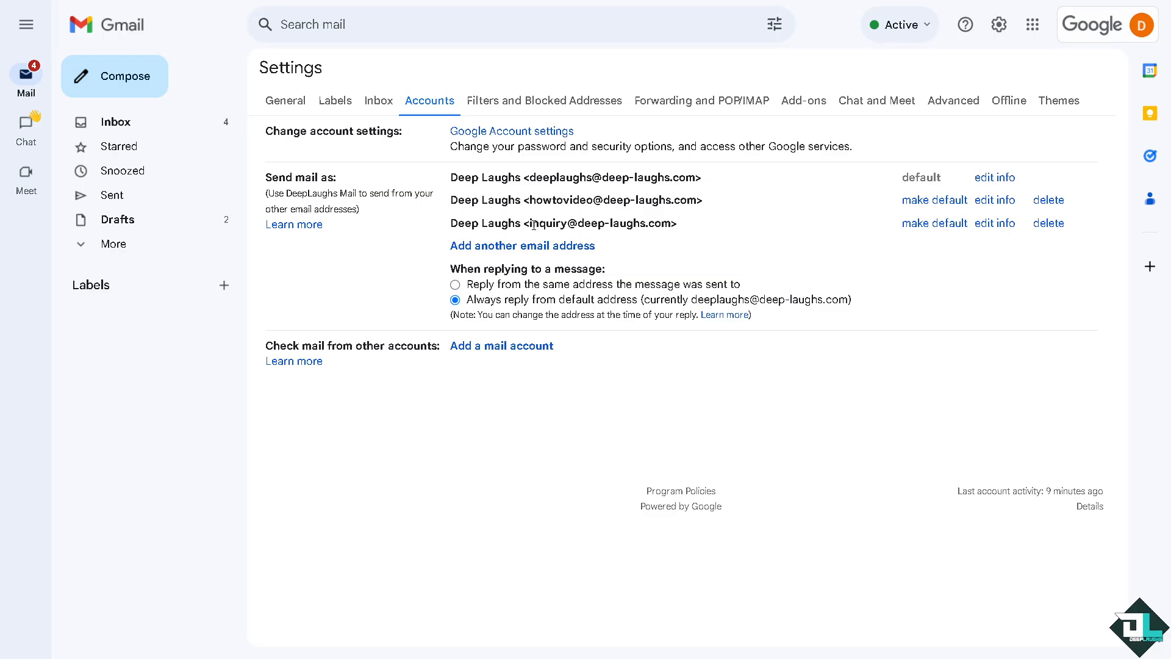
pyautogui.moveTo(530, 223); pyautogui.dragTo(661, 224)
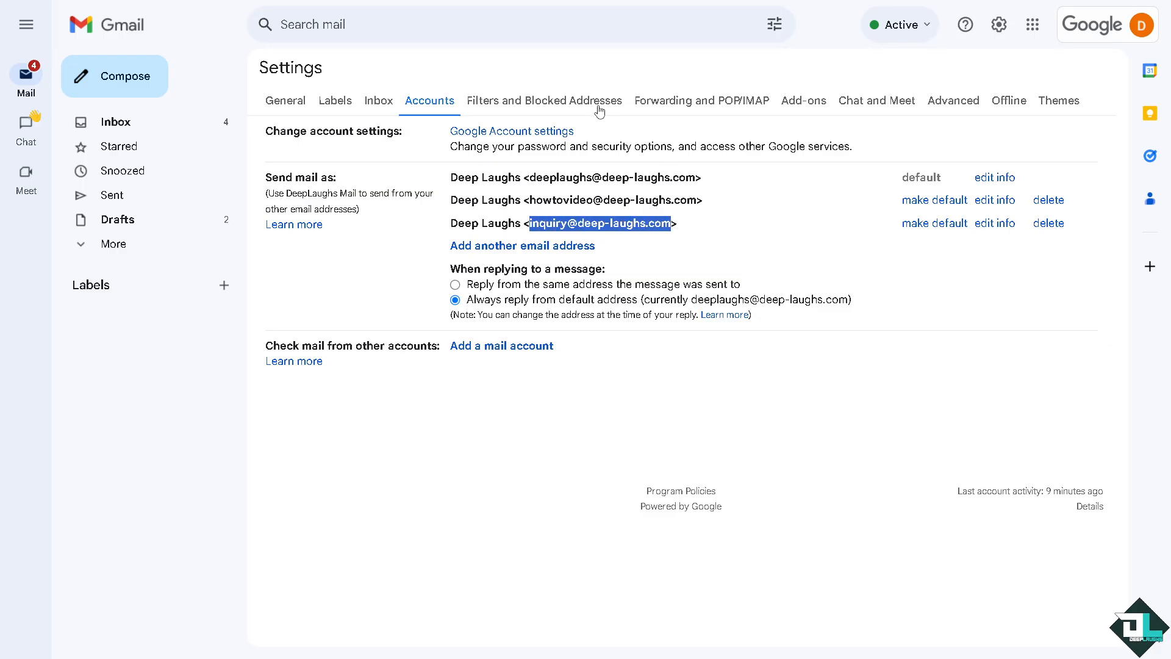
pyautogui.click(708, 102)
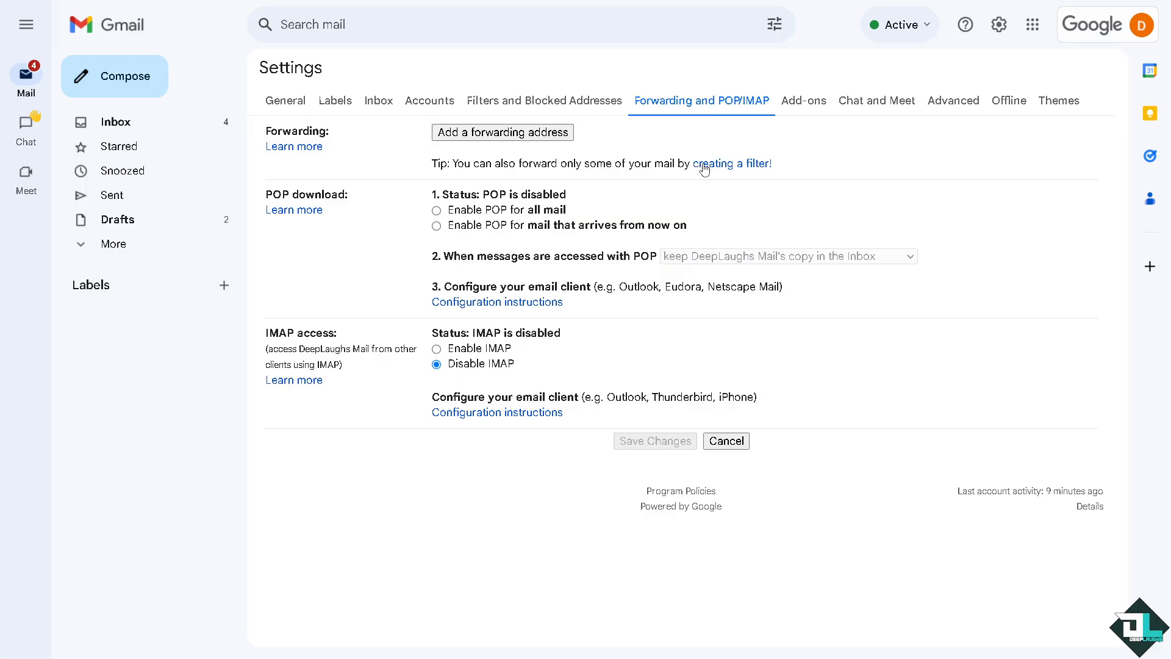
pyautogui.click(721, 164)
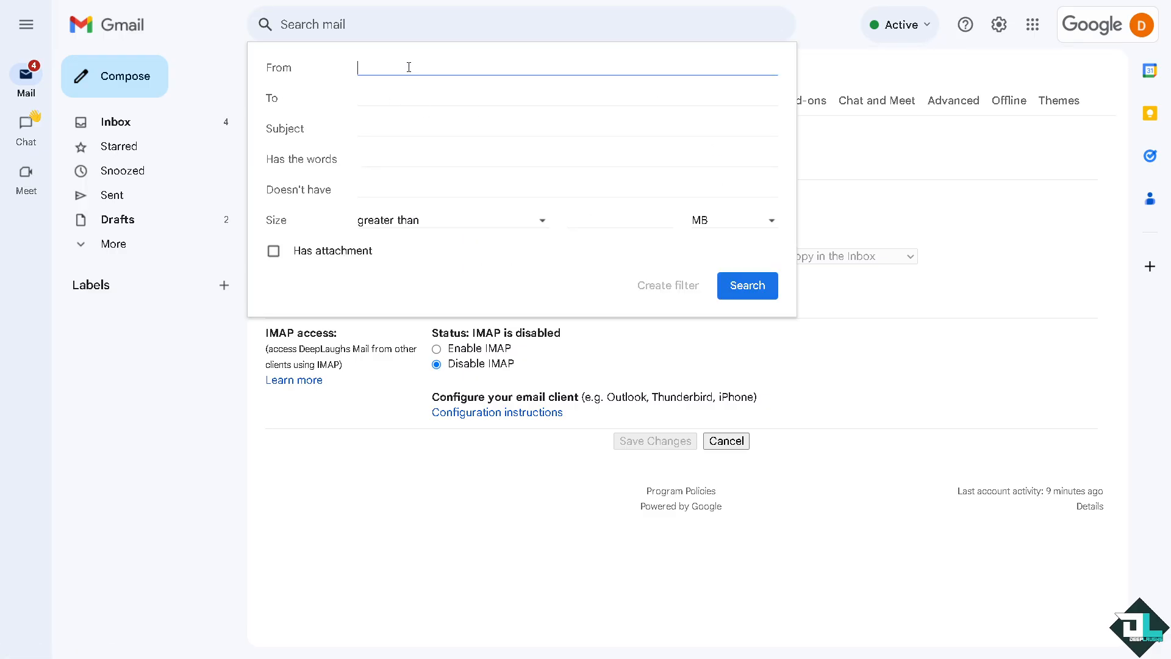
pyautogui.hotkey('ctrl', 'v')
pyautogui.click(507, 111)
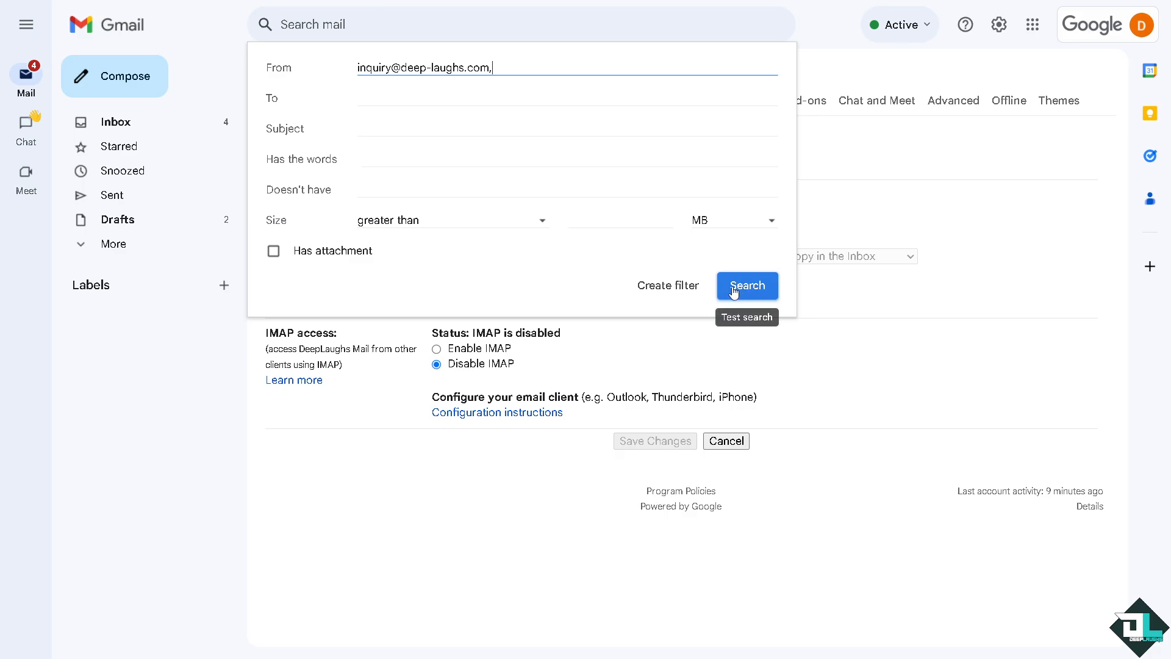
pyautogui.click(670, 285)
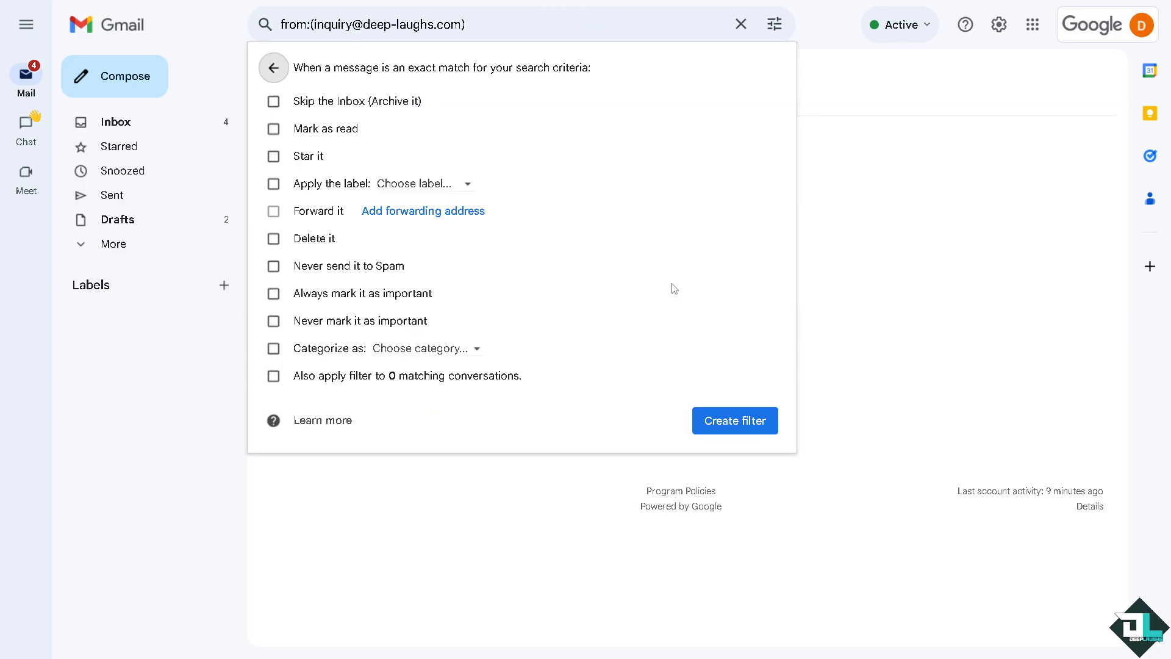
pyautogui.click(707, 425)
pyautogui.click(644, 363)
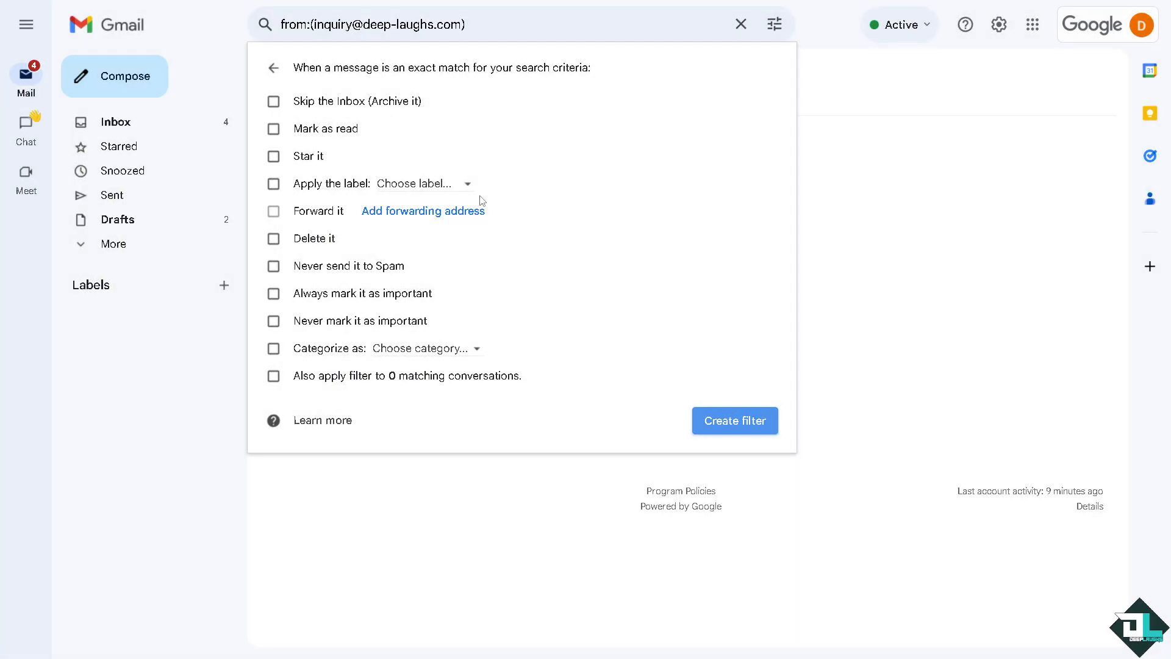
pyautogui.click(279, 101)
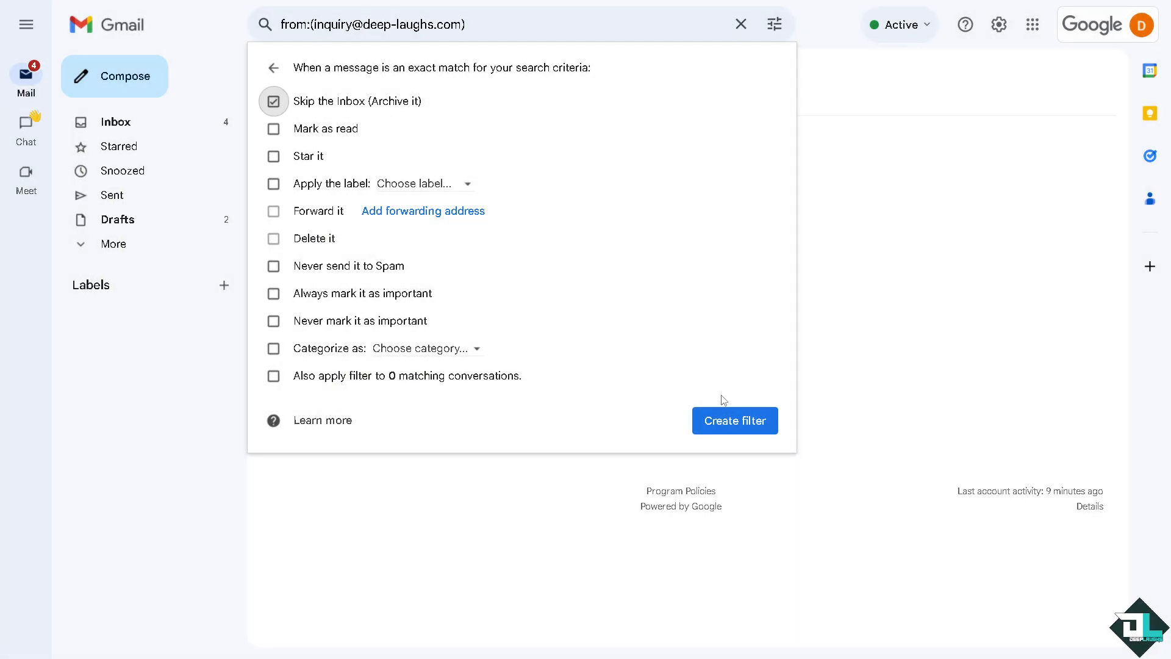
pyautogui.click(464, 213)
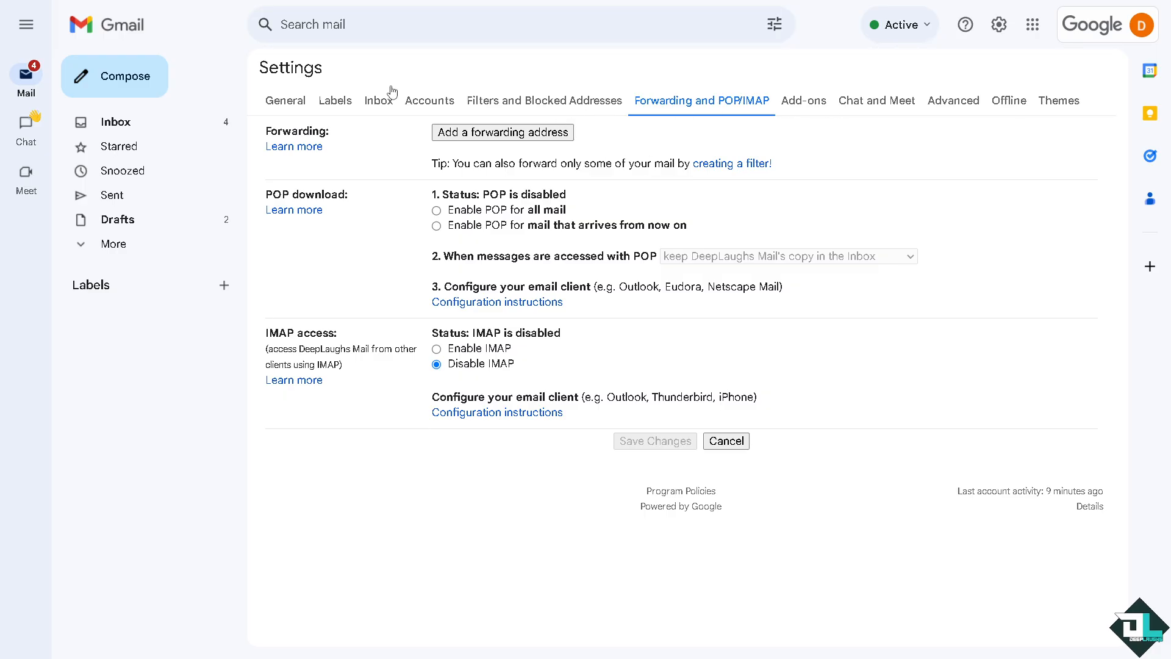
# Go to the General settings tab and scroll down to the empty Signature section
pyautogui.click(378, 100)
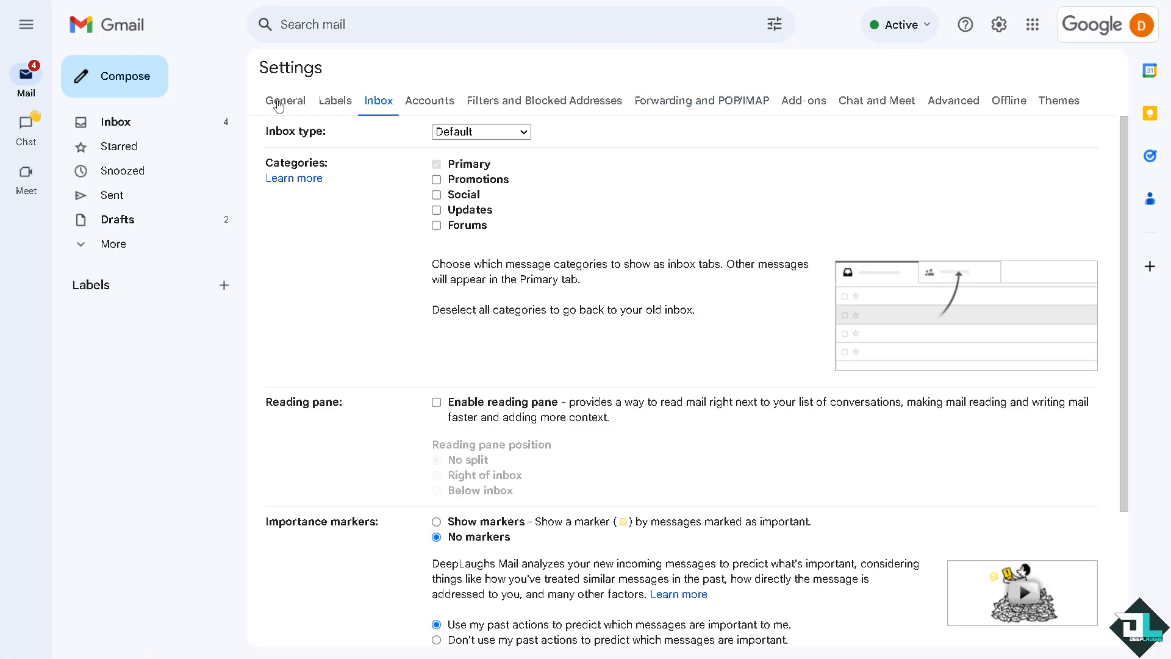
pyautogui.click(112, 125)
pyautogui.click(650, 158)
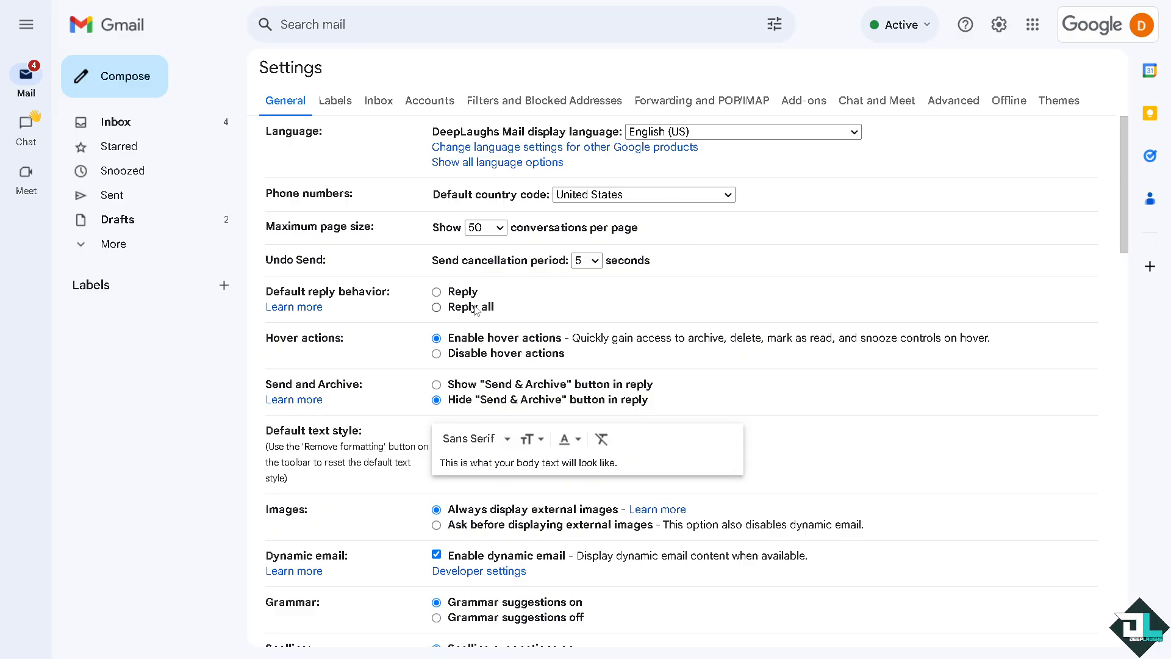
pyautogui.scroll(-8, 518, 353)
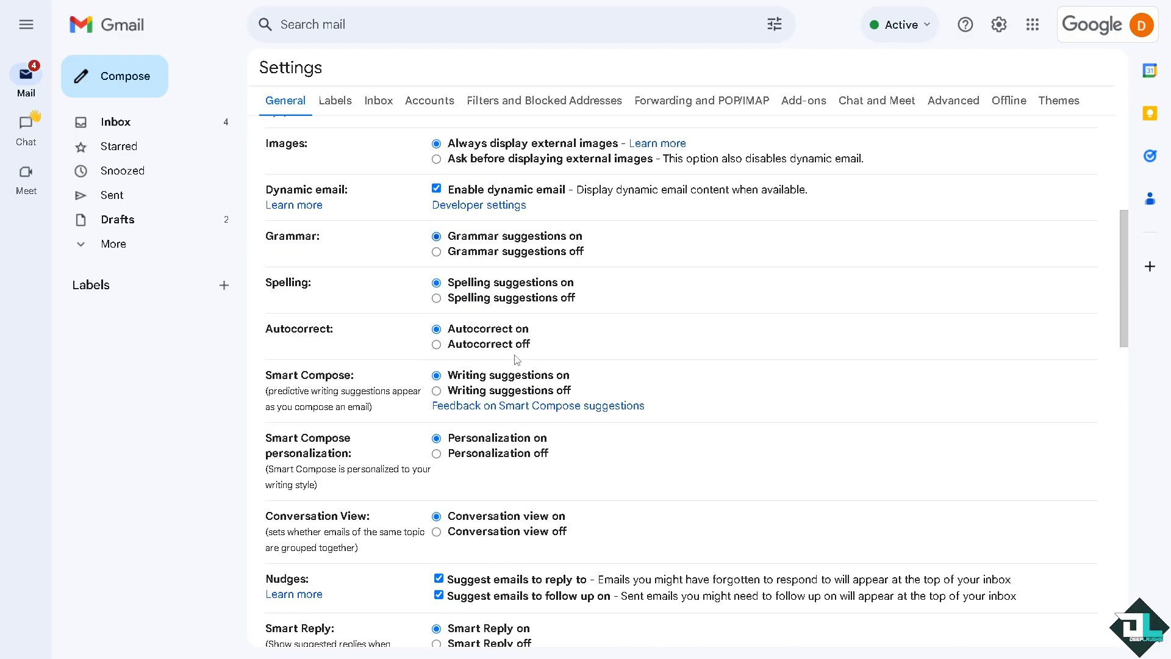
pyautogui.scroll(-7, 522, 365)
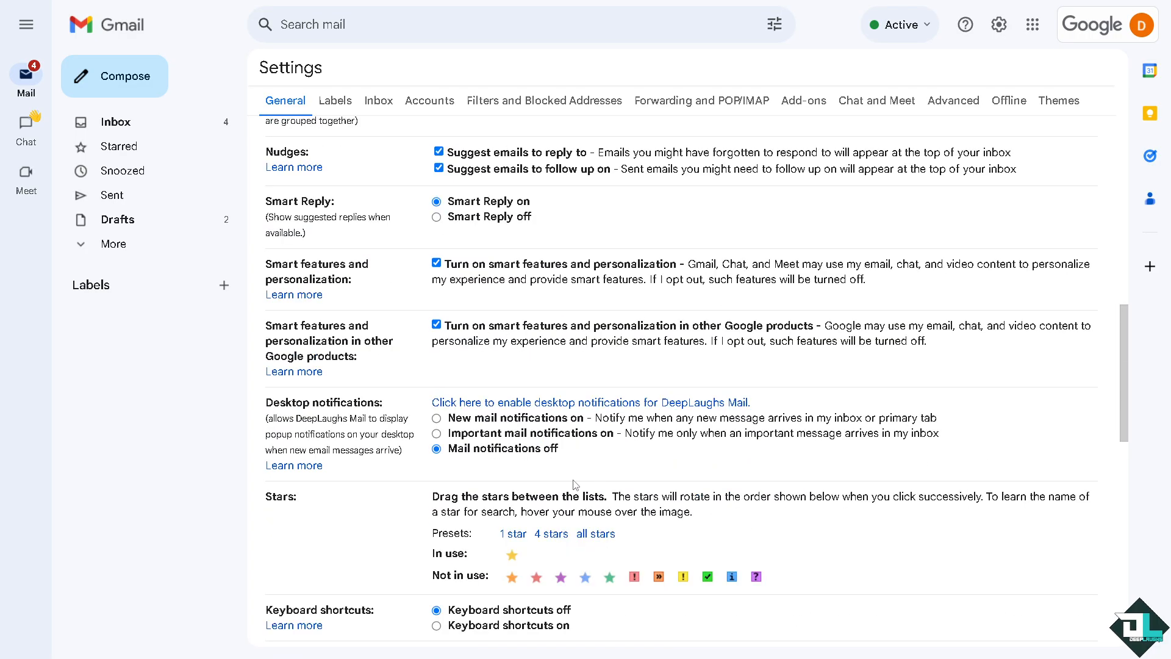
pyautogui.scroll(-3, 595, 479)
pyautogui.scroll(2, 494, 415)
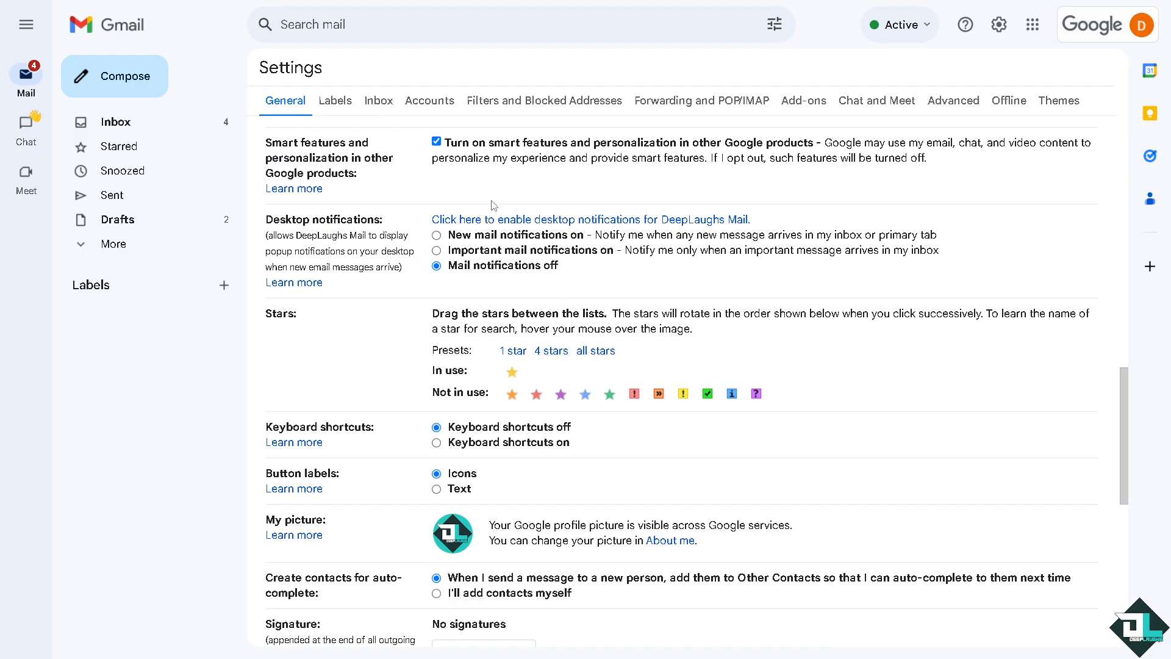
pyautogui.scroll(-1, 528, 463)
pyautogui.scroll(8, 524, 427)
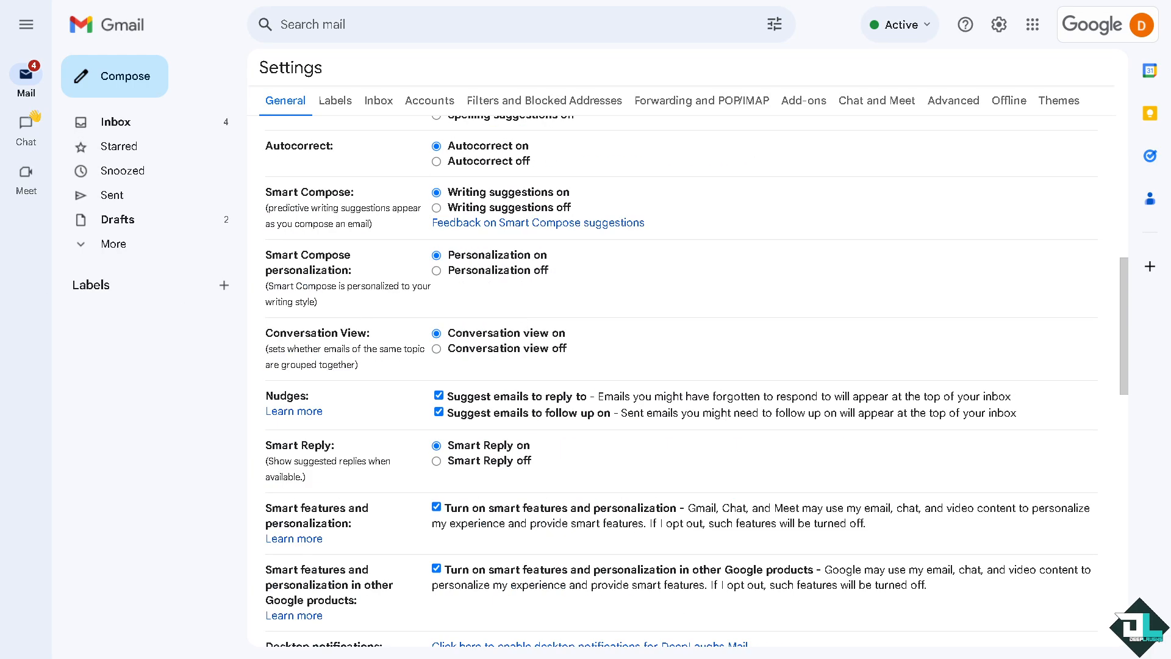
pyautogui.scroll(-12, 480, 540)
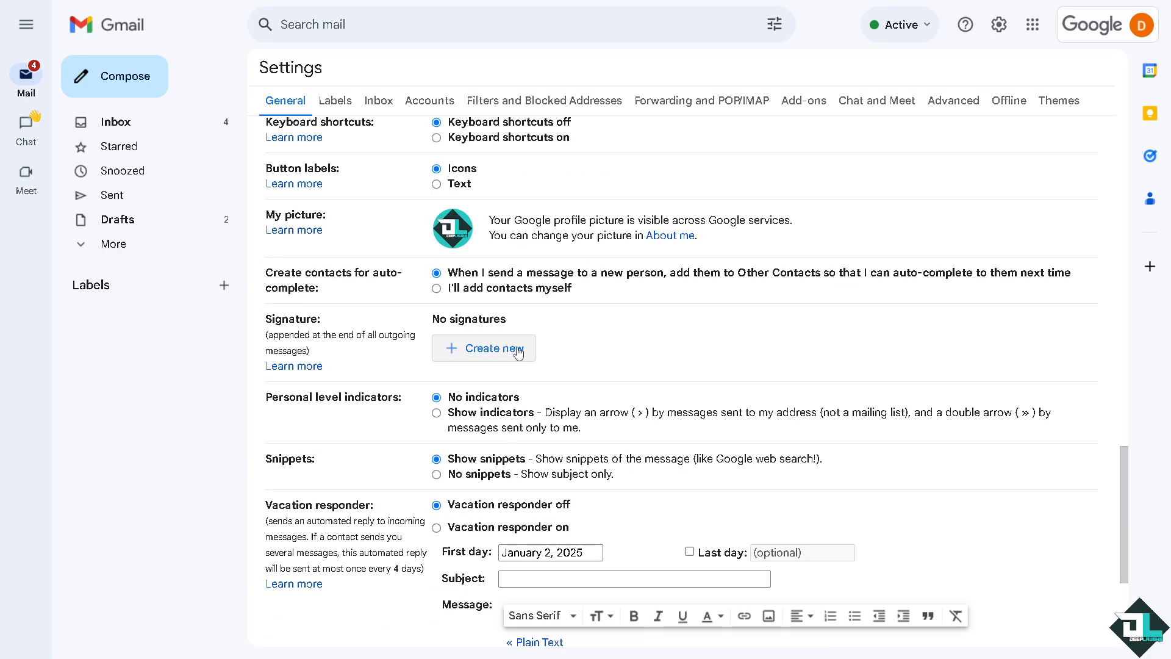
pyautogui.click(516, 352)
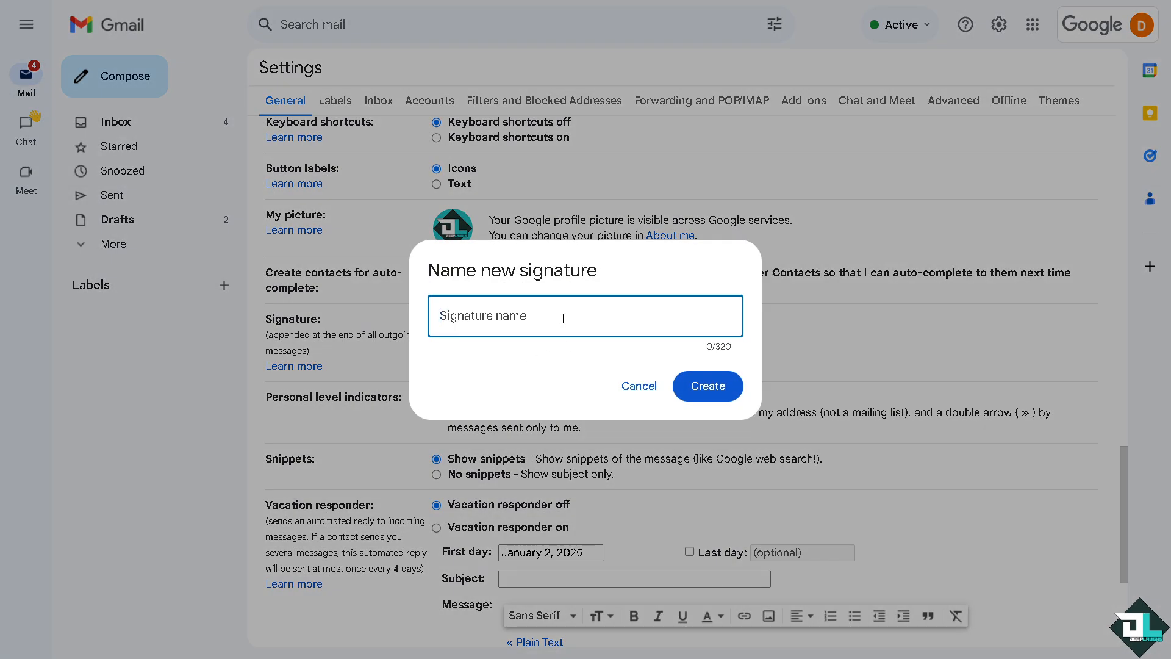
pyautogui.hotkey('ctrl', 'v')
pyautogui.click(706, 386)
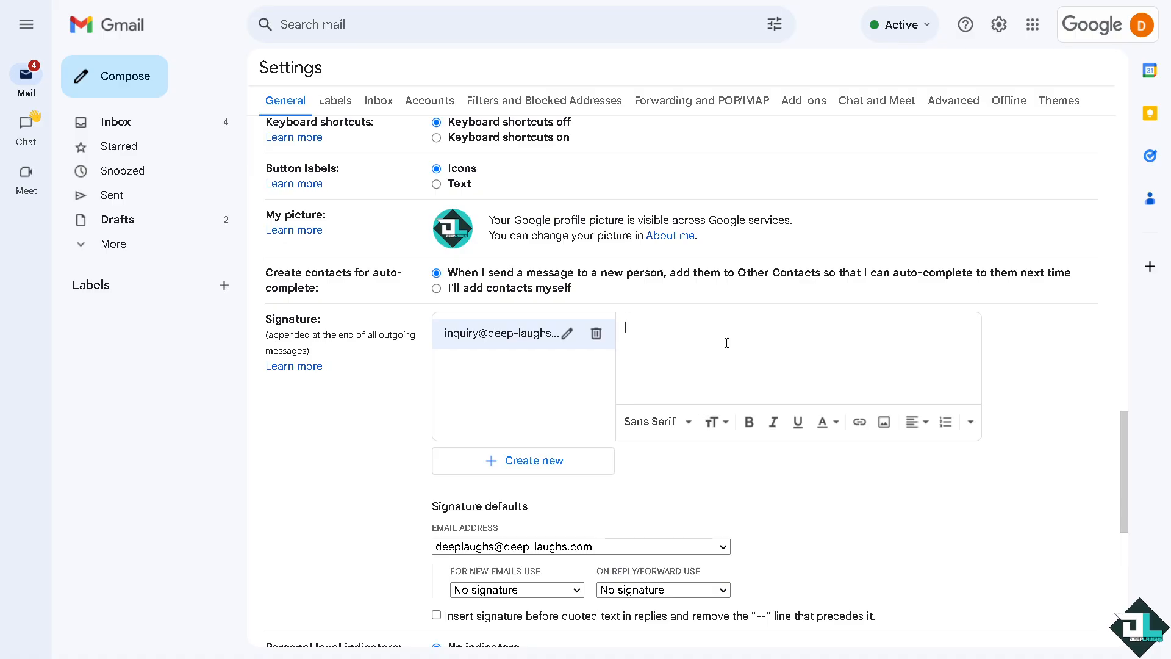
pyautogui.write('How to Create Gmail Alias in Google Workspace (G Suite)')
pyautogui.scroll(-3, 712, 349)
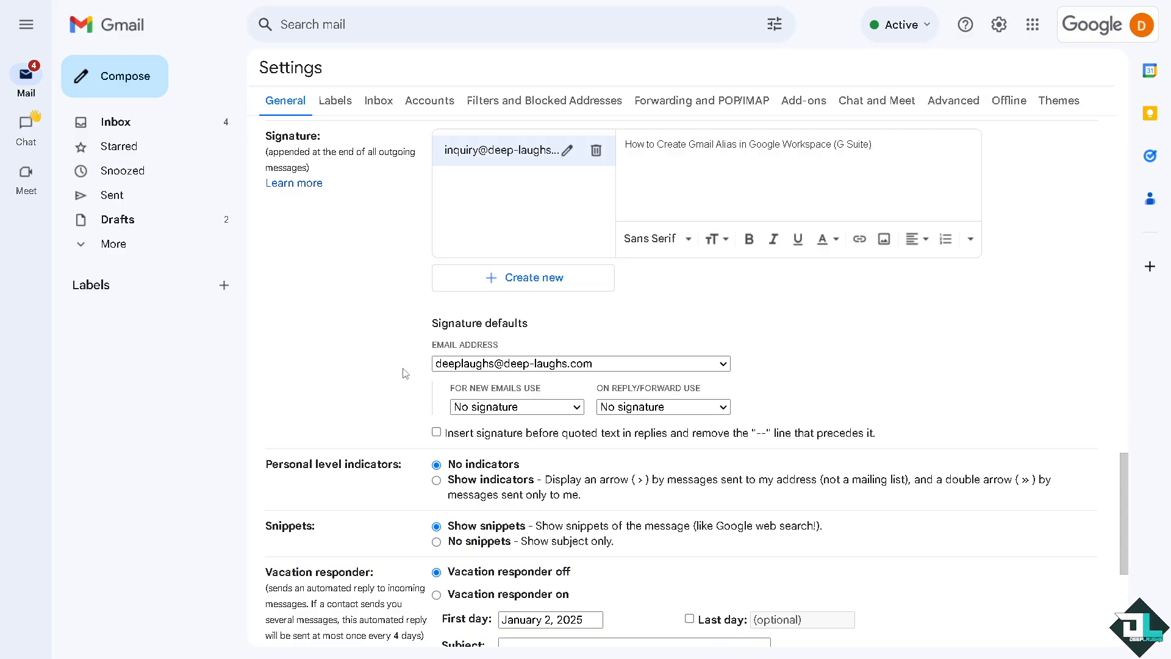
pyautogui.click(542, 364)
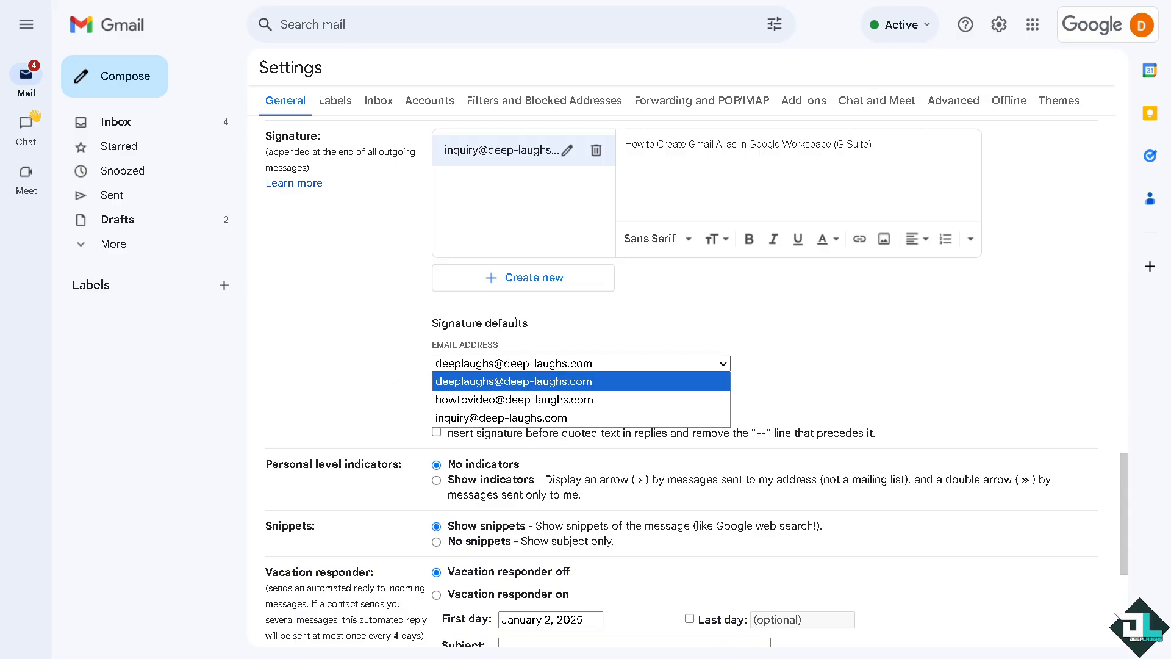
pyautogui.click(485, 418)
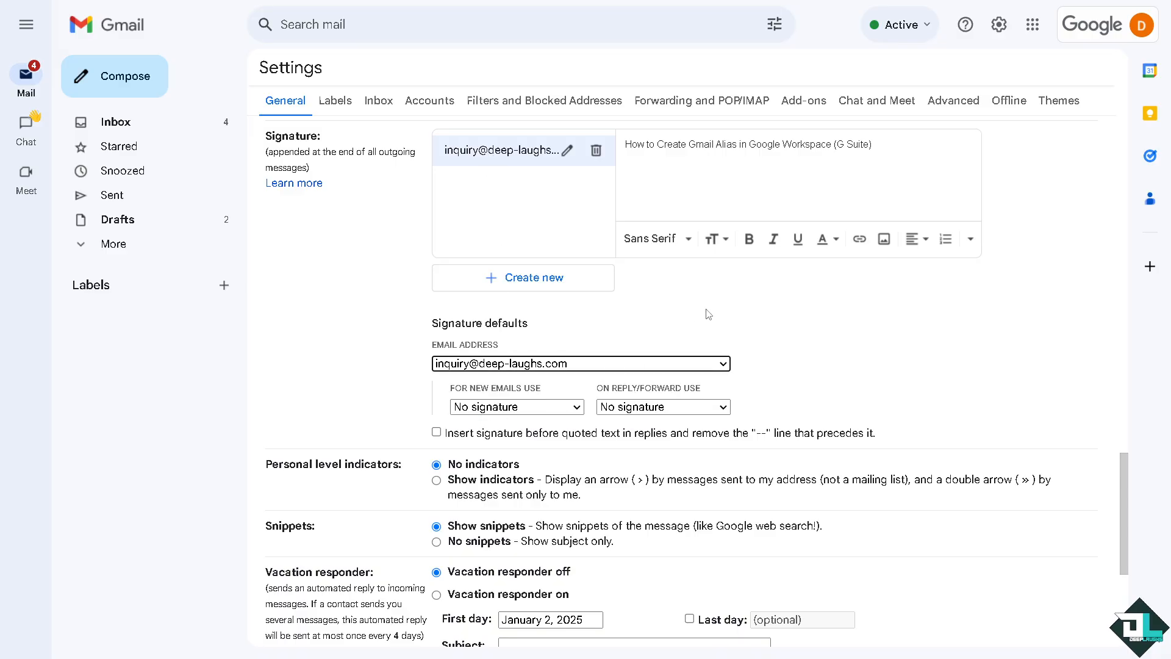
pyautogui.click(546, 409)
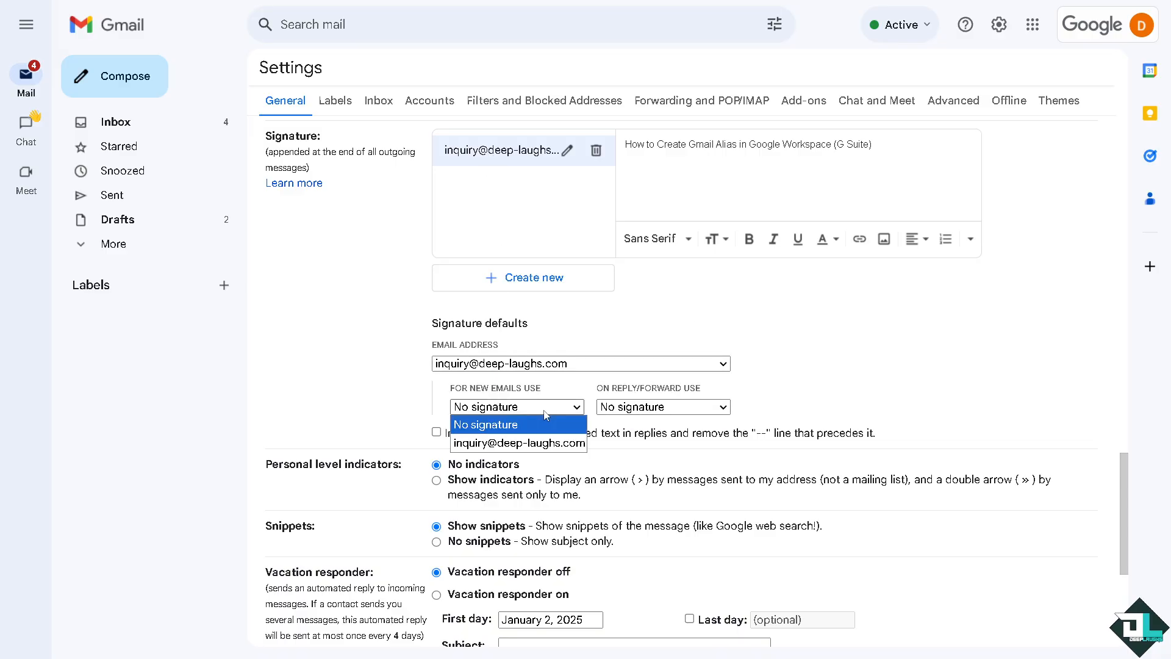
pyautogui.click(526, 443)
pyautogui.click(663, 406)
pyautogui.click(665, 443)
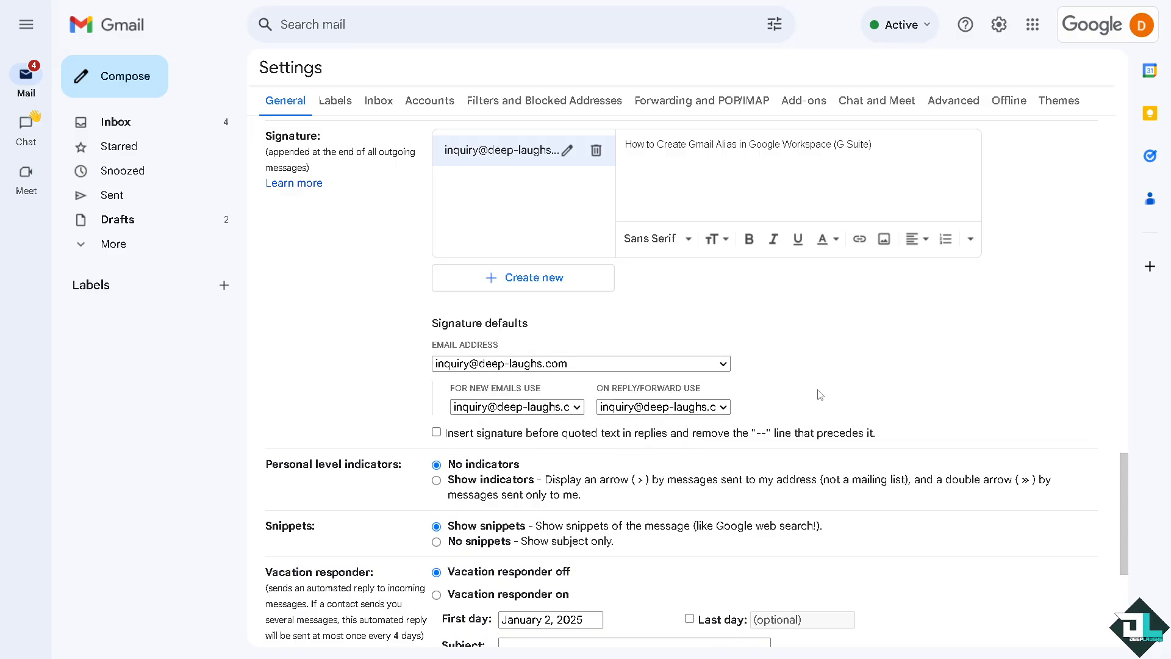
# Enable the vacation responder with the message 'How to Create Gmail Alias in Google Workspace (G Suite)' and save changes
pyautogui.scroll(-3, 716, 467)
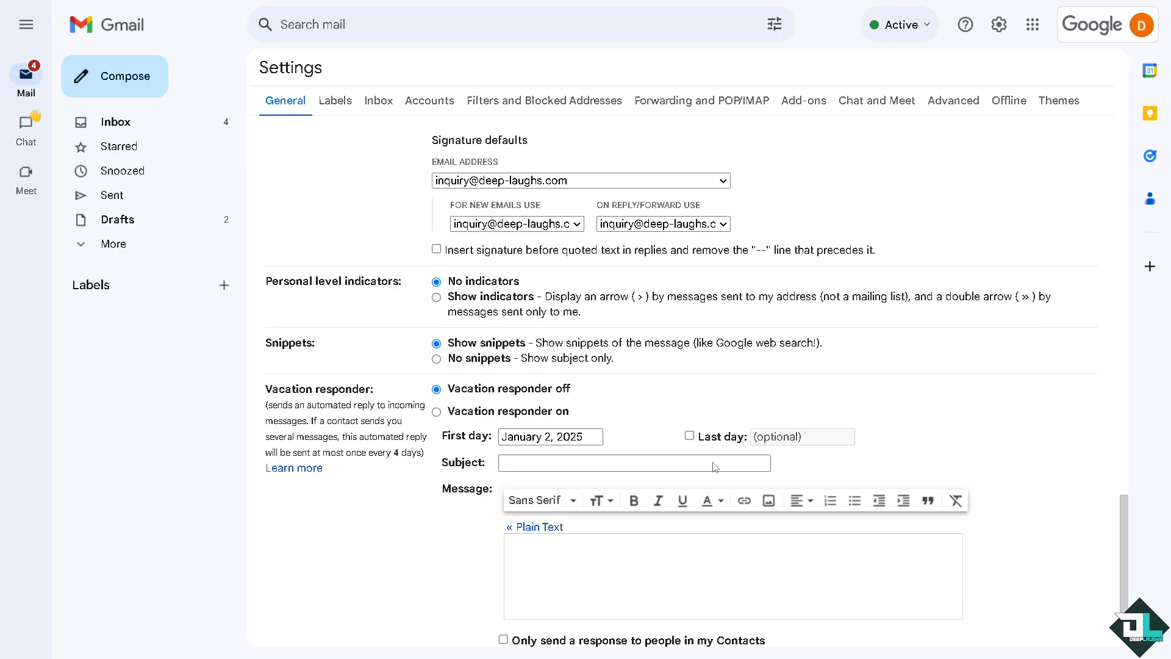
pyautogui.scroll(-2, 715, 467)
pyautogui.click(620, 456)
pyautogui.write('How to Create Gmail Alias in Google Workspace (G Suite)')
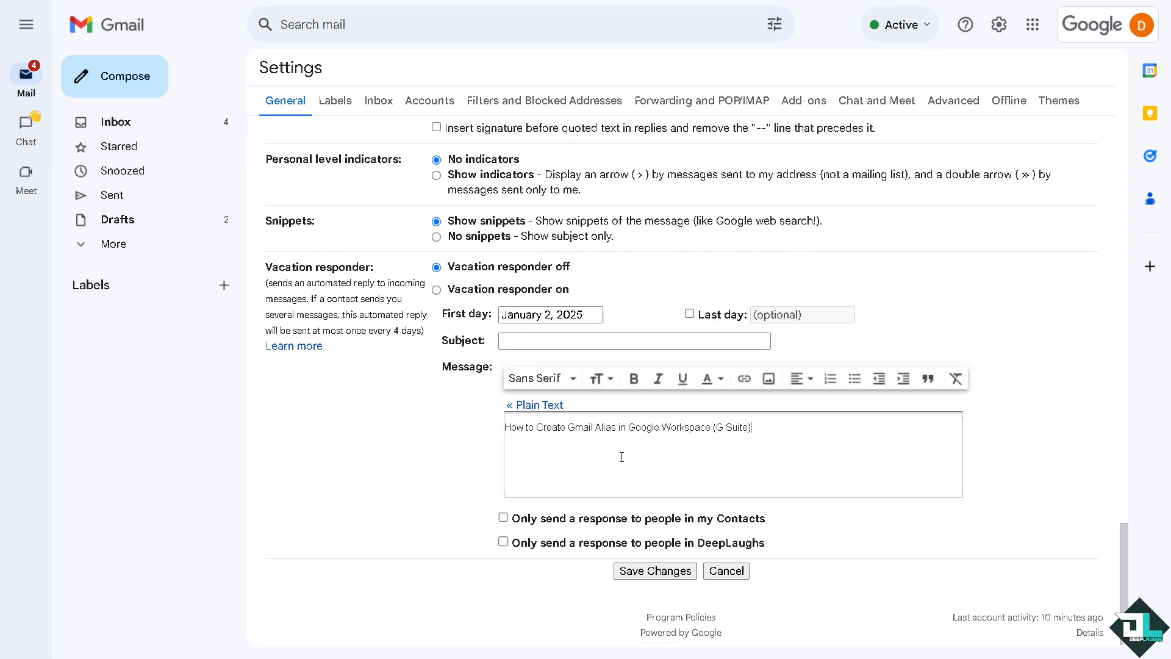
pyautogui.scroll(-1, 646, 525)
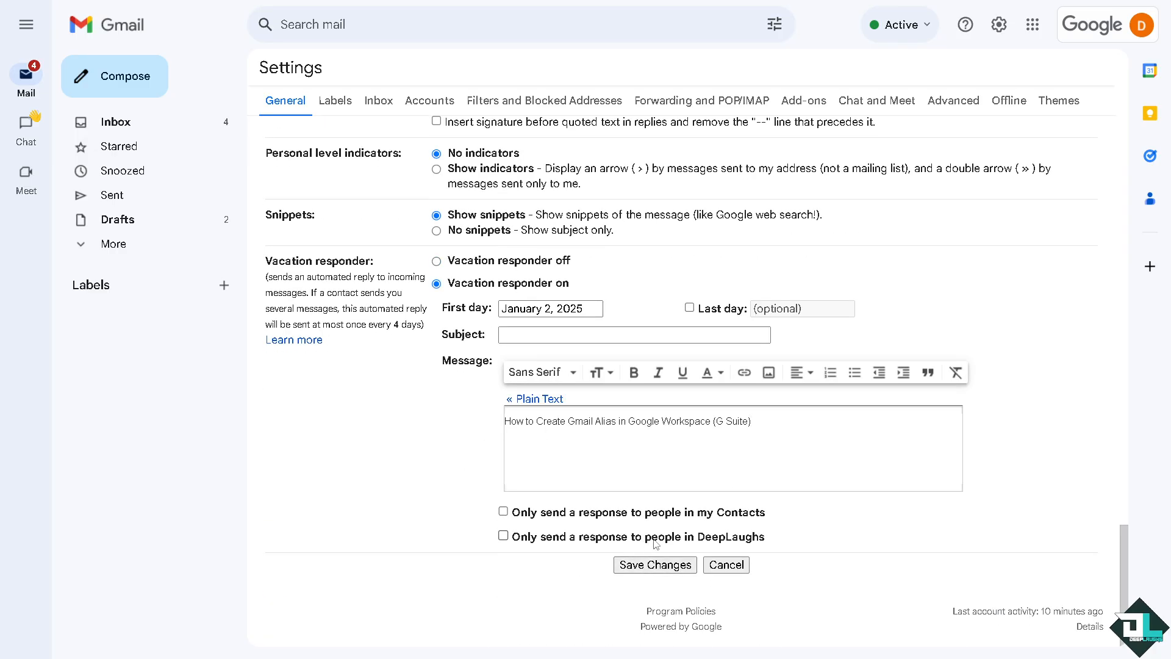
pyautogui.click(644, 566)
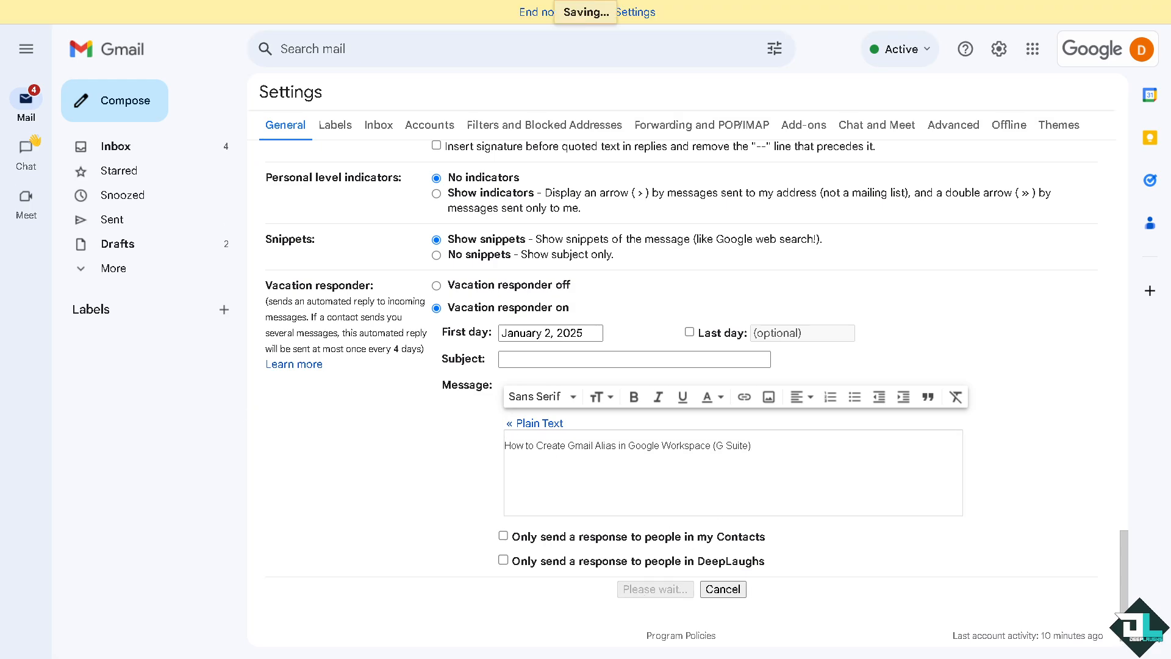